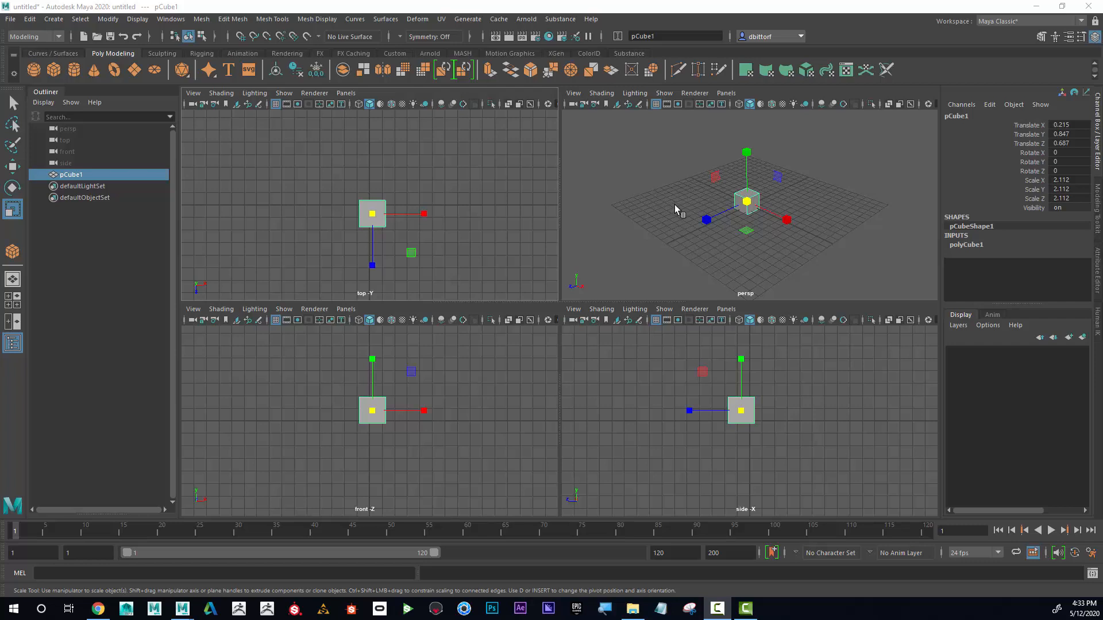
Delete the existing cube and create a polygon sphere at the origin.
{"action": "left_click", "coordinate": [746, 201]}
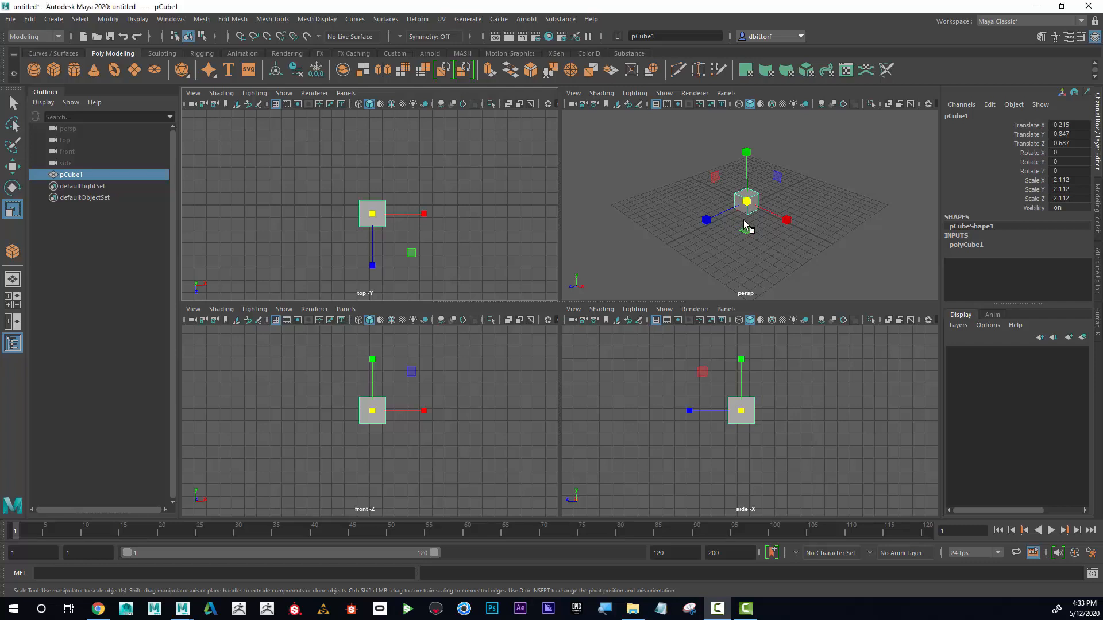
{"action": "key", "text": "Delete"}
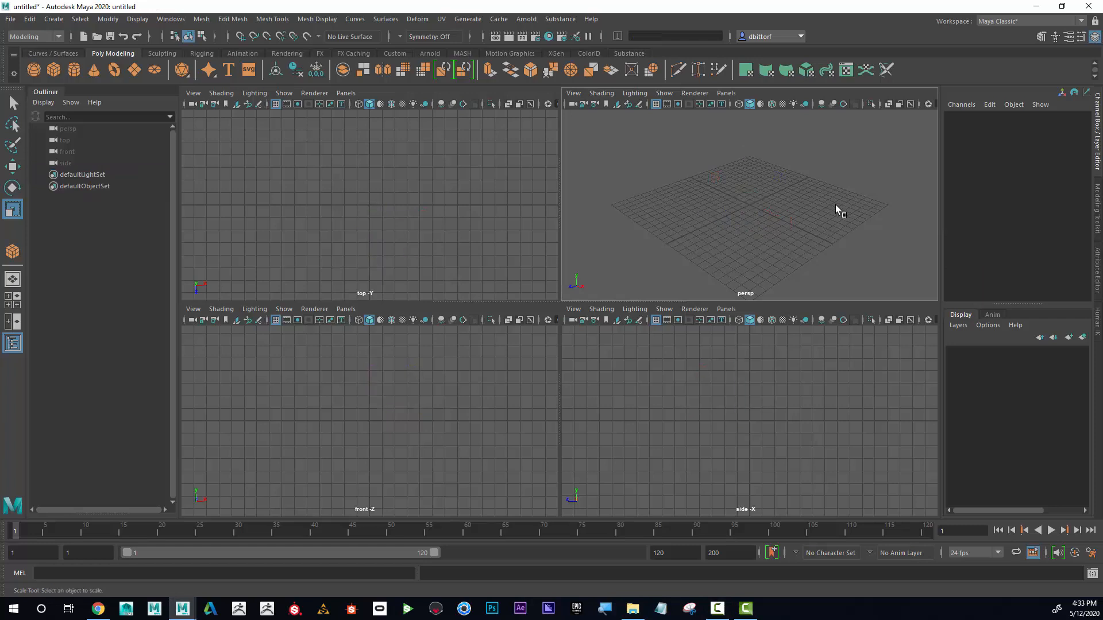
{"action": "left_click", "coordinate": [62, 20]}
{"action": "mouse_move", "coordinate": [74, 60]}
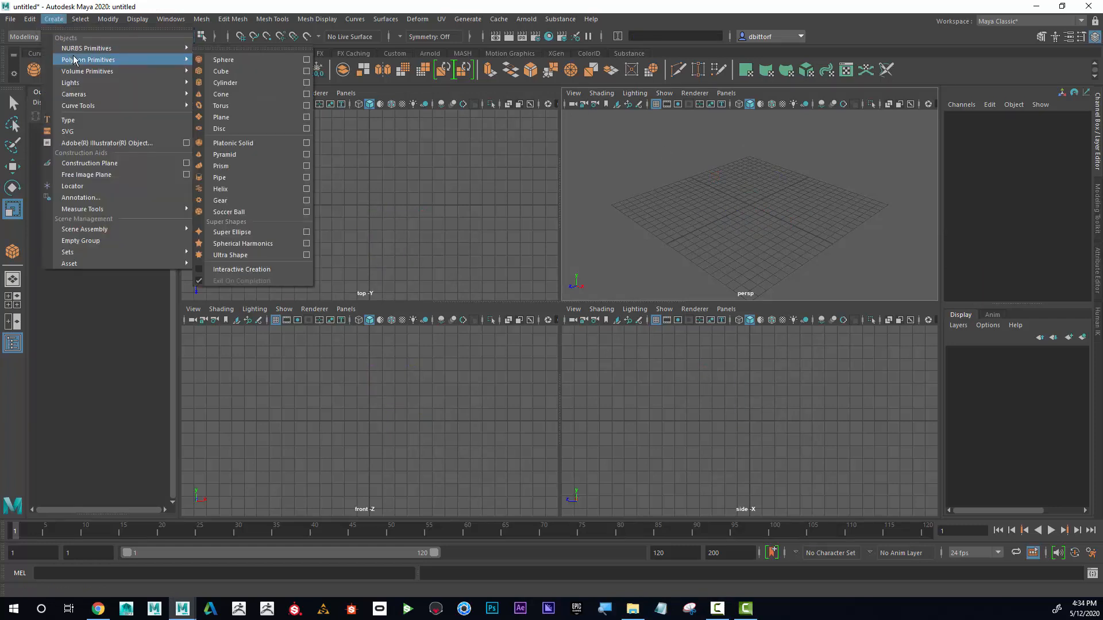
{"action": "left_click", "coordinate": [235, 58]}
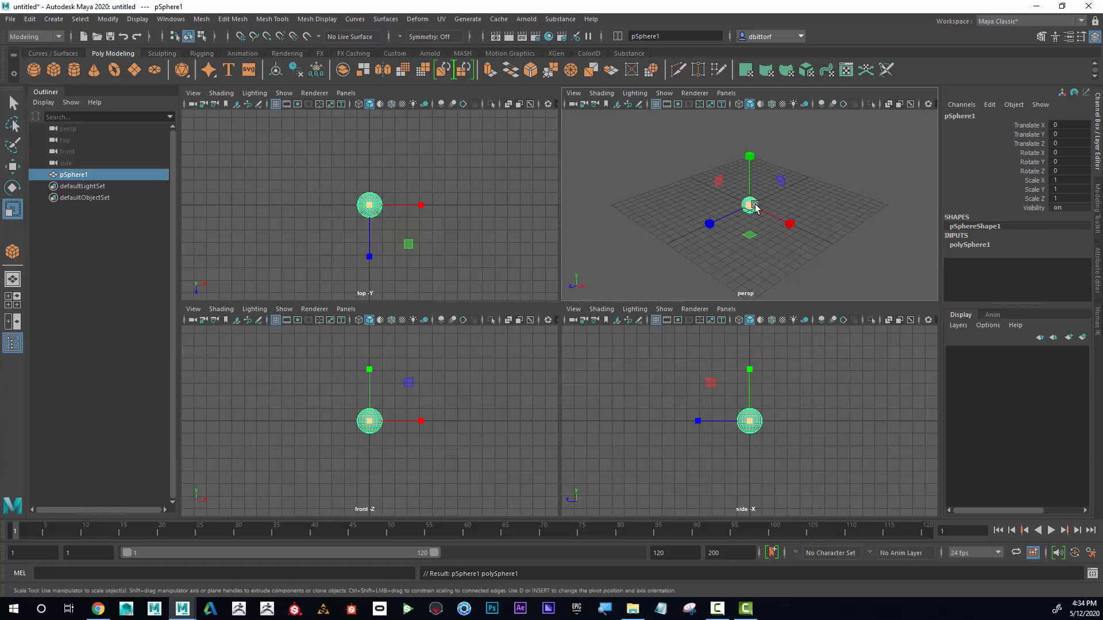
Scale the sphere uniformly to about 2.791 on all three axes.
{"action": "left_click", "coordinate": [54, 19]}
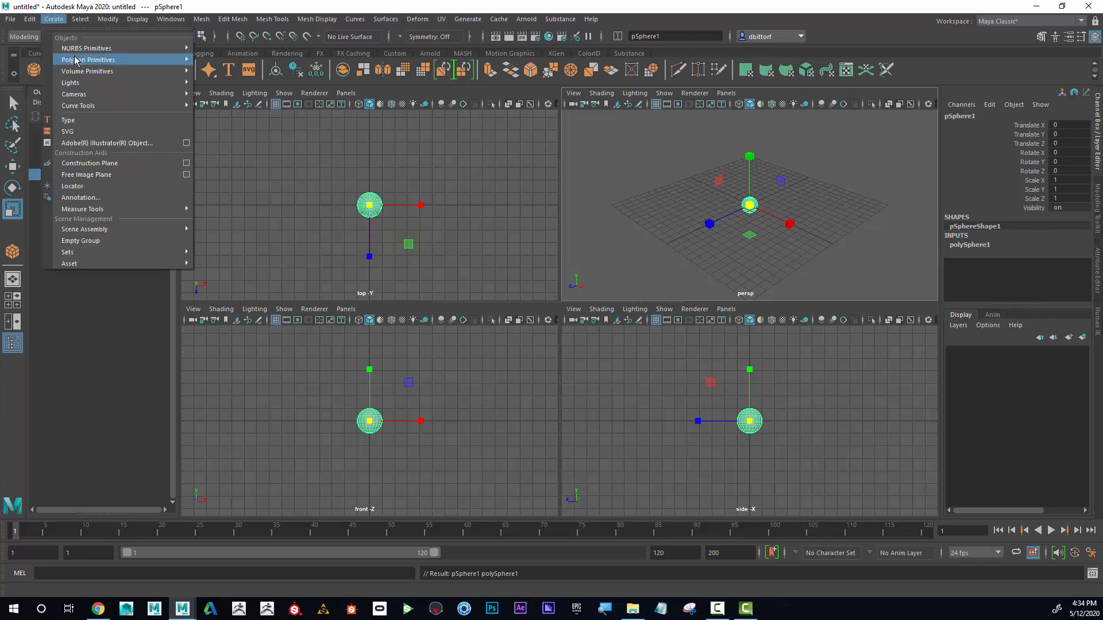
{"action": "mouse_move", "coordinate": [76, 61]}
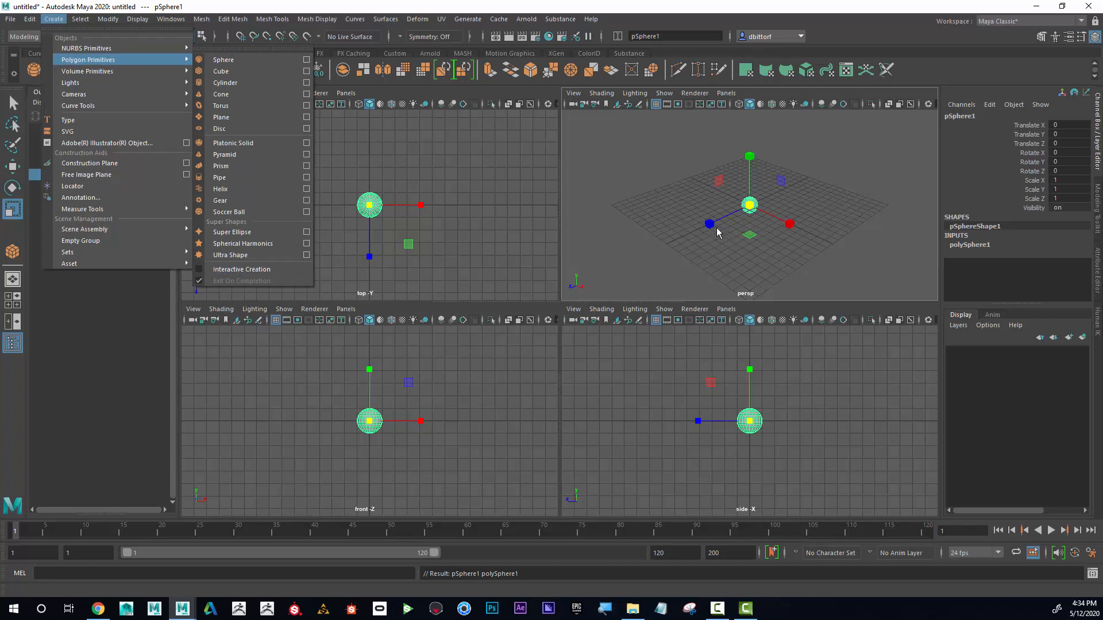
{"action": "left_click", "coordinate": [749, 210]}
{"action": "left_click_drag", "start_coordinate": [749, 206], "coordinate": [759, 206]}
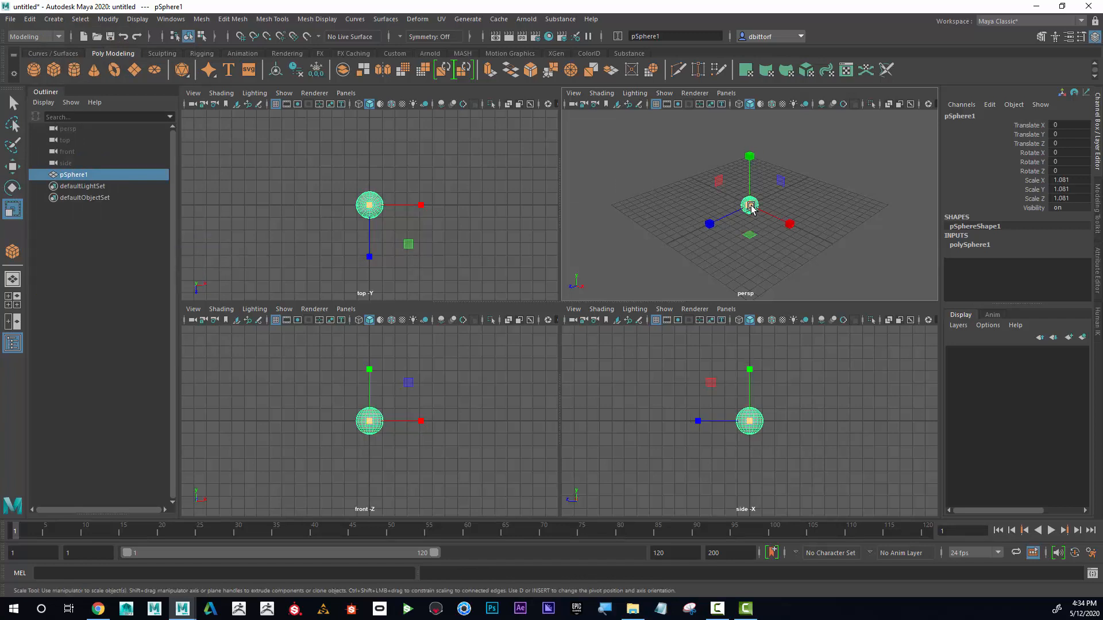
{"action": "mouse_move", "coordinate": [749, 205]}
{"action": "left_mouse_down"}
{"action": "mouse_move", "coordinate": [829, 236]}
{"action": "mouse_move", "coordinate": [754, 205]}
{"action": "mouse_move", "coordinate": [781, 205]}
{"action": "mouse_move", "coordinate": [747, 205]}
{"action": "left_mouse_up"}
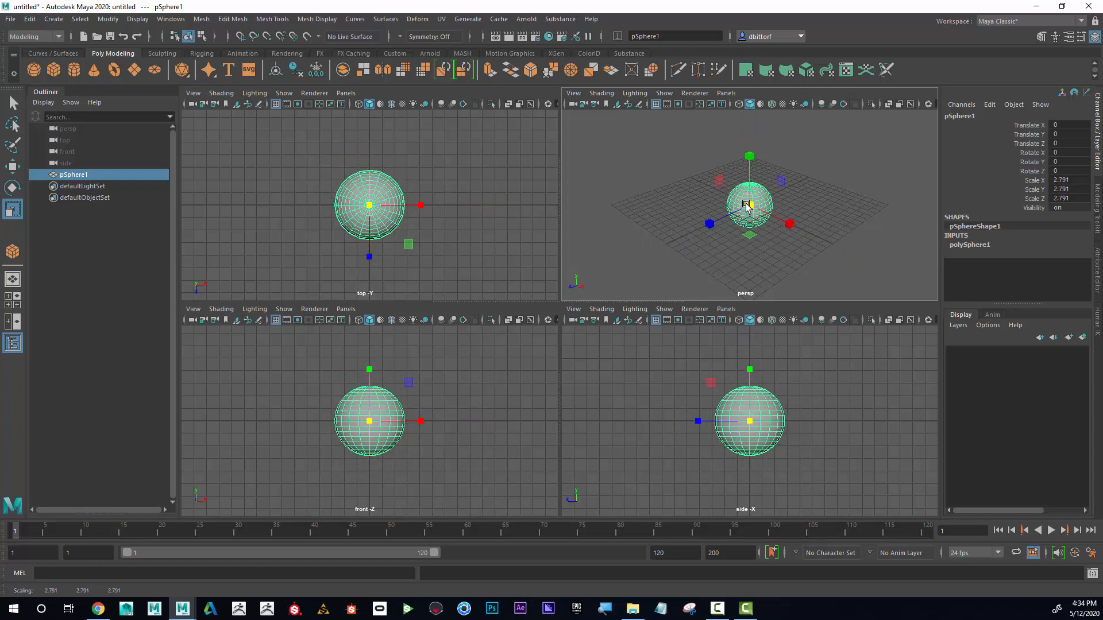
Move the sphere back and up, to about -11.396 in Z and 2.796 in Y.
{"action": "left_click", "coordinate": [12, 166]}
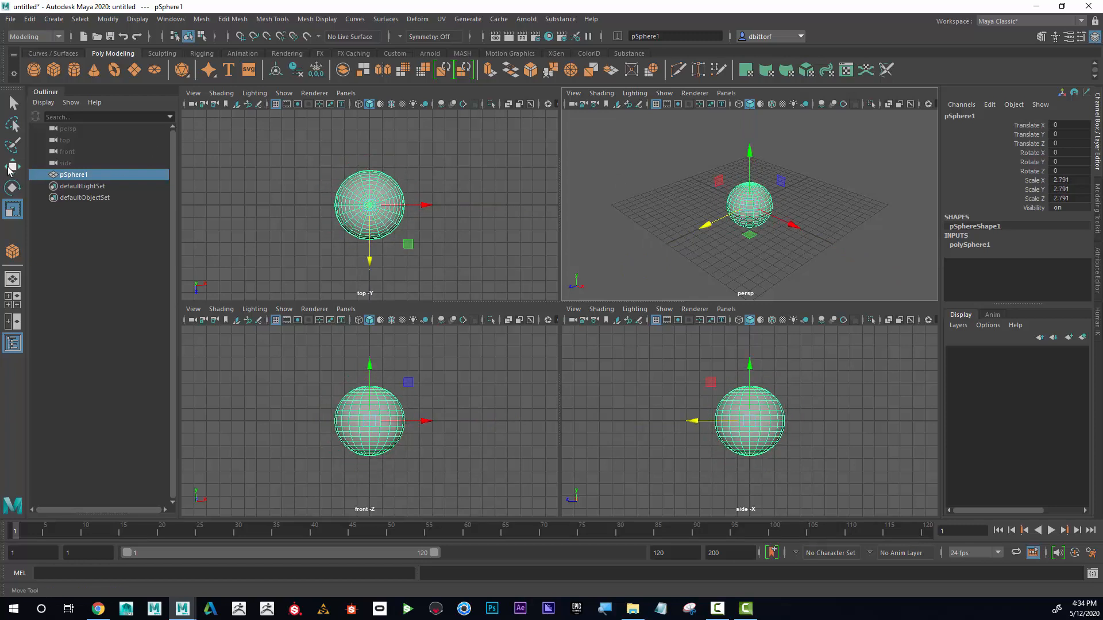
{"action": "left_click_drag", "start_coordinate": [706, 228], "coordinate": [776, 198]}
{"action": "left_click_drag", "start_coordinate": [811, 126], "coordinate": [818, 101]}
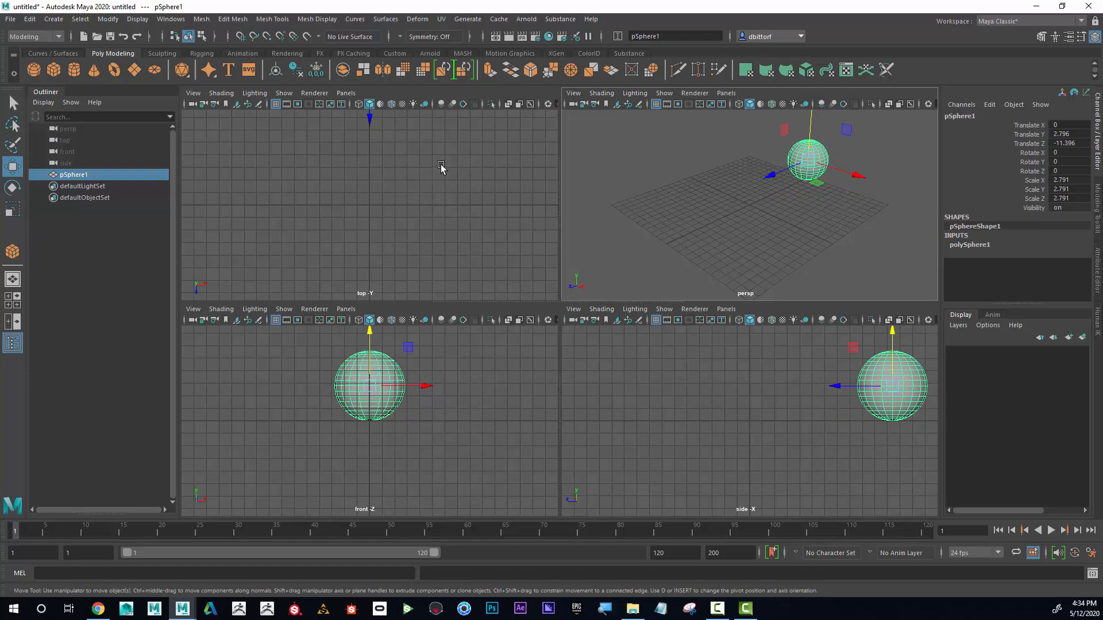
Reframe the top, front, side and perspective views to examine the moved sphere from each direction.
{"action": "right_click_drag", "start_coordinate": [474, 215], "coordinate": [184, 197], "text": "alt"}
{"action": "right_click_drag", "start_coordinate": [444, 196], "coordinate": [374, 201], "text": "alt"}
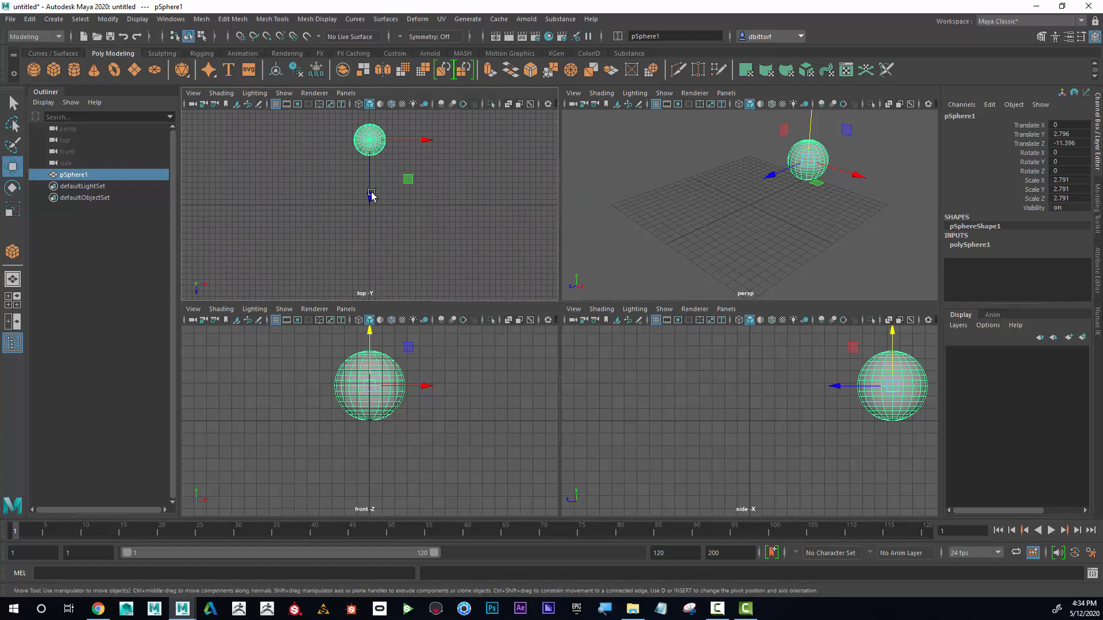
{"action": "right_click_drag", "start_coordinate": [476, 409], "coordinate": [476, 417], "text": "alt"}
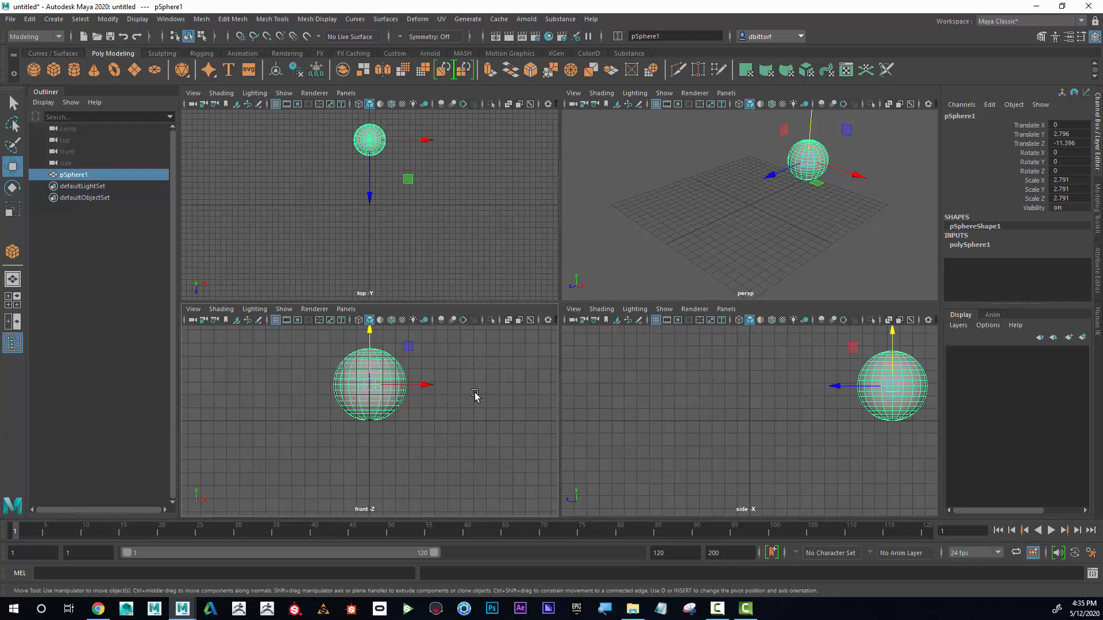
{"action": "right_click_drag", "start_coordinate": [475, 395], "coordinate": [437, 366], "text": "alt"}
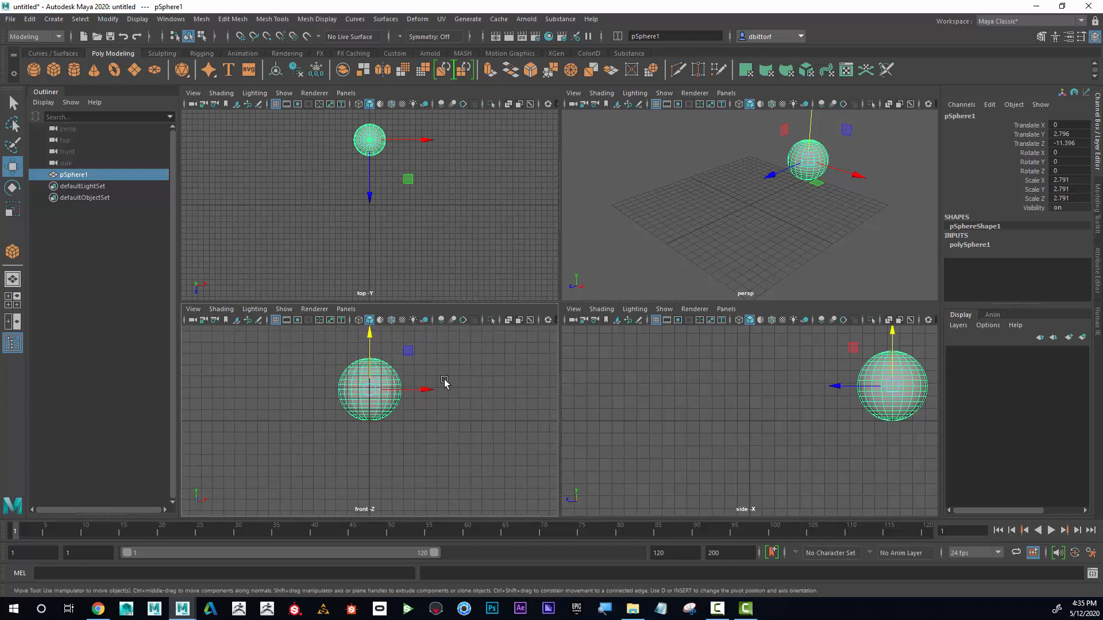
{"action": "middle_click_drag", "start_coordinate": [444, 381], "coordinate": [423, 404], "text": "alt"}
{"action": "middle_click_drag", "start_coordinate": [711, 411], "coordinate": [677, 400], "text": "alt"}
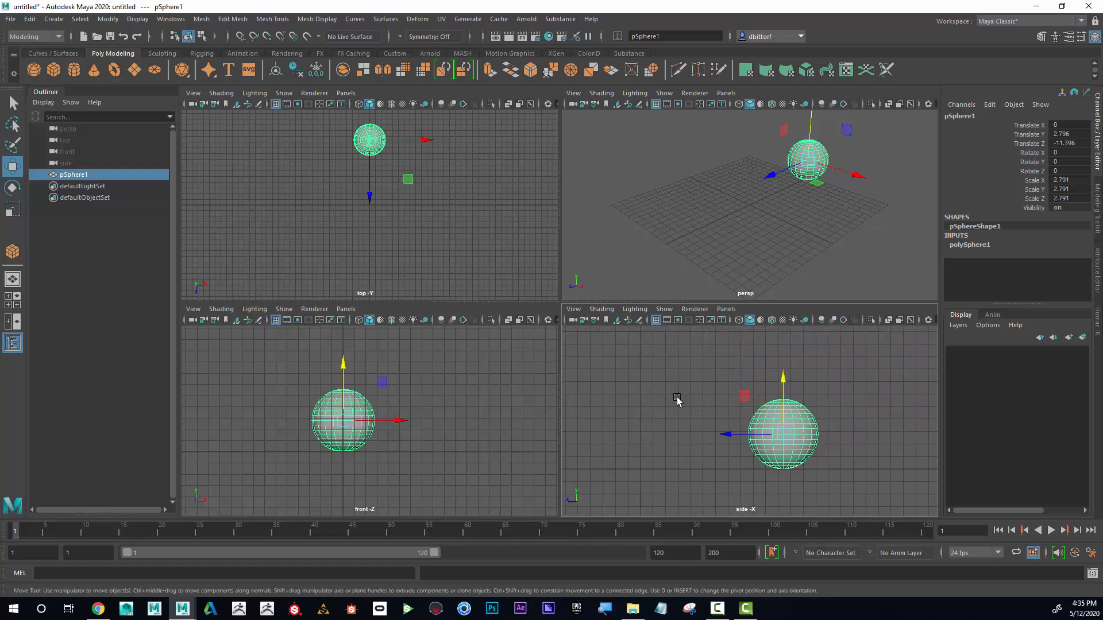
{"action": "mouse_move", "coordinate": [777, 228]}
{"action": "middle_mouse_down", "text": "alt"}
{"action": "mouse_move", "coordinate": [746, 256]}
{"action": "mouse_move", "coordinate": [780, 212]}
{"action": "mouse_move", "coordinate": [722, 236]}
{"action": "mouse_move", "coordinate": [775, 207]}
{"action": "mouse_move", "coordinate": [746, 246]}
{"action": "mouse_move", "coordinate": [765, 207]}
{"action": "mouse_move", "coordinate": [781, 237]}
{"action": "mouse_move", "coordinate": [783, 217]}
{"action": "middle_mouse_up", "text": "alt"}
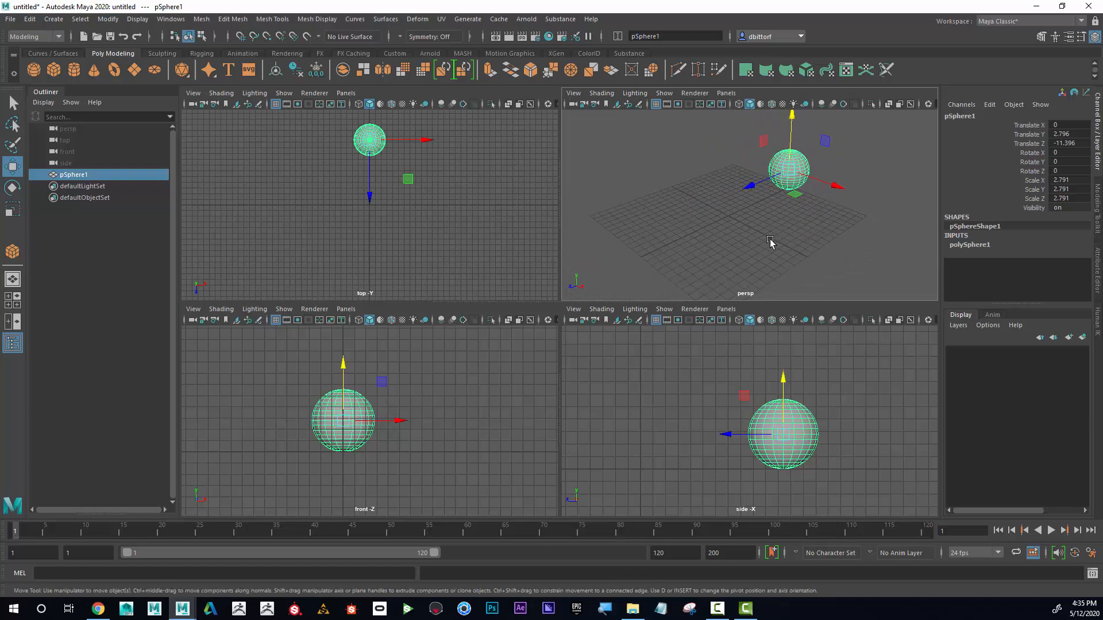
{"action": "left_click_drag", "start_coordinate": [770, 241], "coordinate": [805, 229], "text": "alt"}
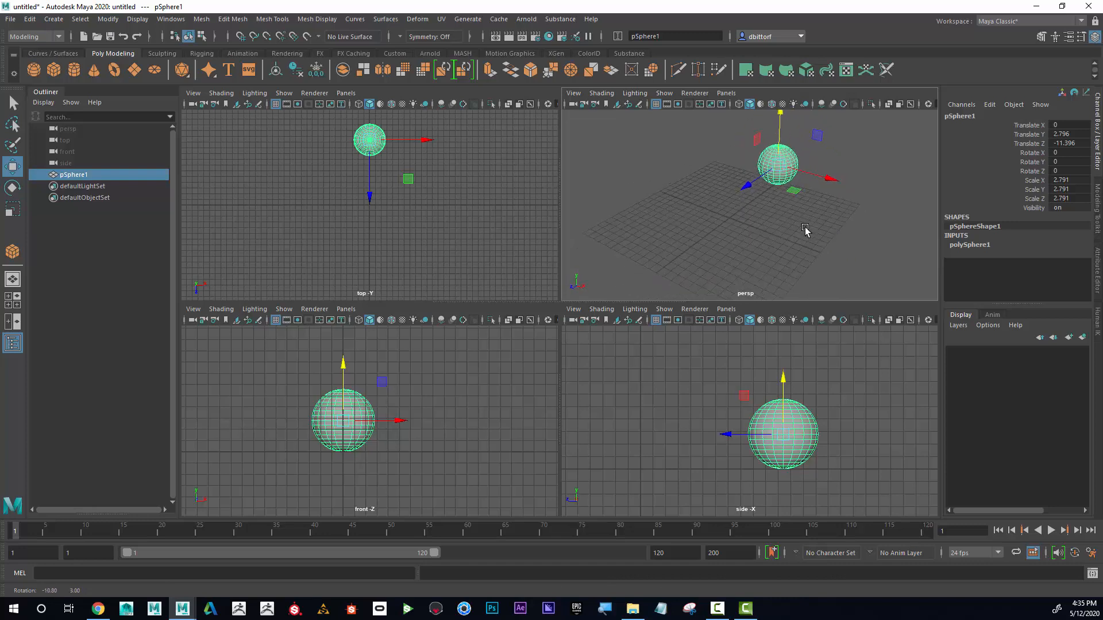
{"action": "right_click_drag", "start_coordinate": [805, 230], "coordinate": [756, 224], "text": "alt"}
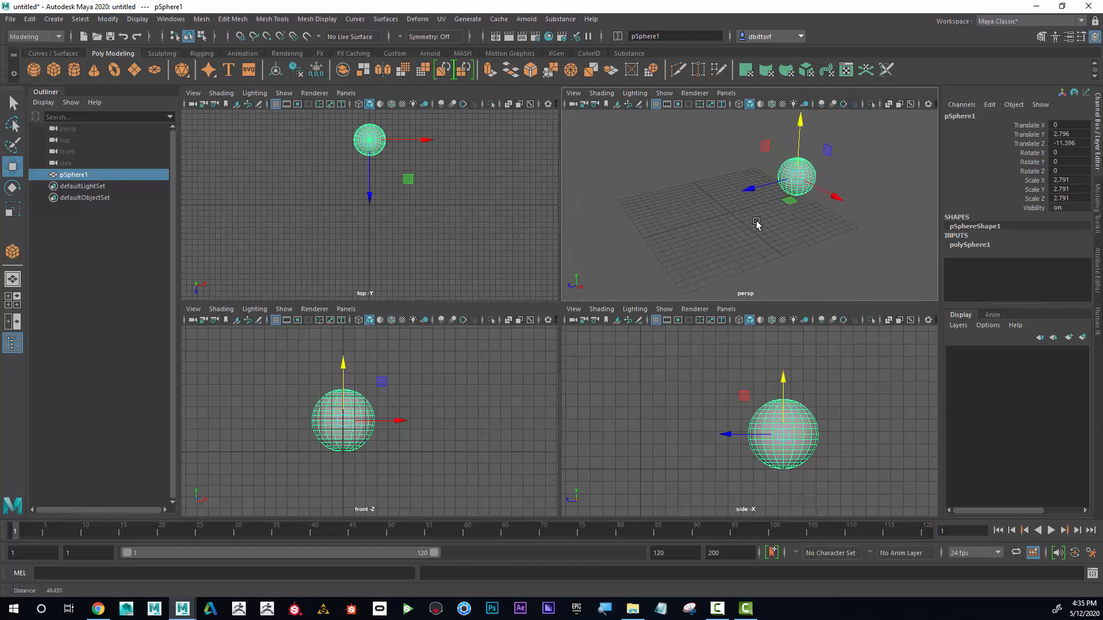
{"action": "mouse_move", "coordinate": [757, 224]}
{"action": "left_mouse_down", "text": "alt"}
{"action": "mouse_move", "coordinate": [792, 226]}
{"action": "mouse_move", "coordinate": [751, 227]}
{"action": "mouse_move", "coordinate": [781, 236]}
{"action": "mouse_move", "coordinate": [773, 230]}
{"action": "left_mouse_up", "text": "alt"}
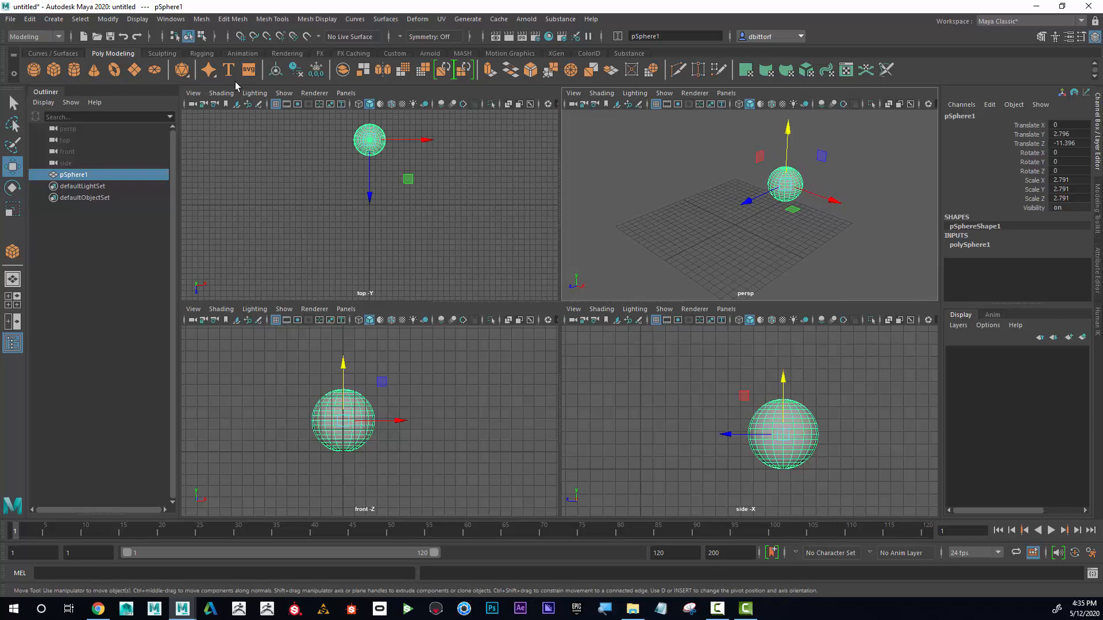
Create a second polygon sphere at the origin and scale it uniformly to about 2.284.
{"action": "left_click", "coordinate": [53, 19]}
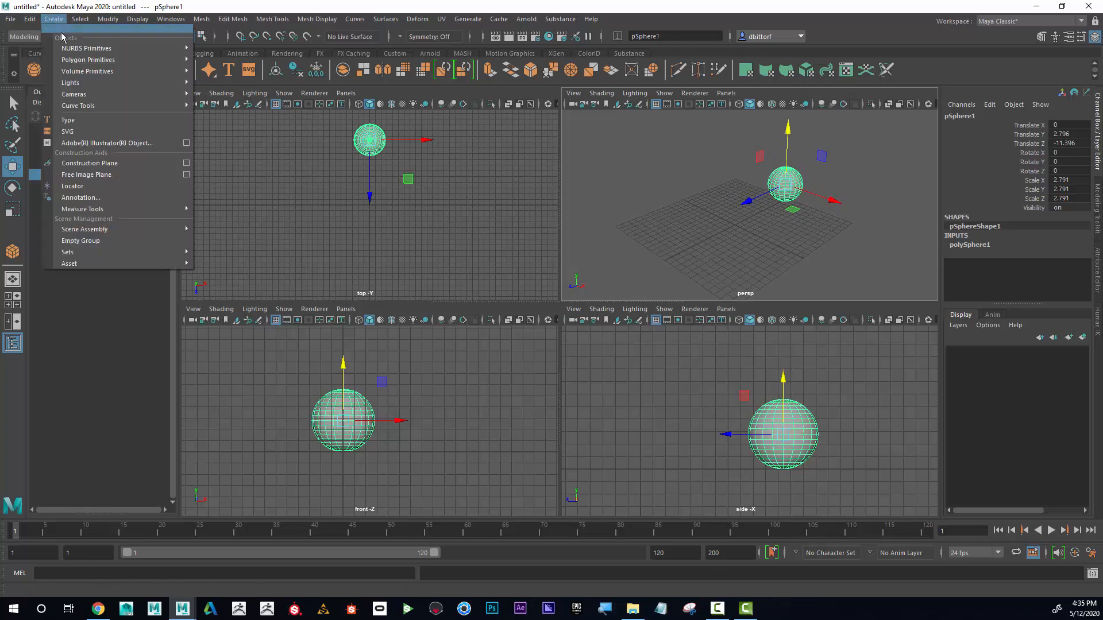
{"action": "mouse_move", "coordinate": [144, 59]}
{"action": "left_click", "coordinate": [235, 61]}
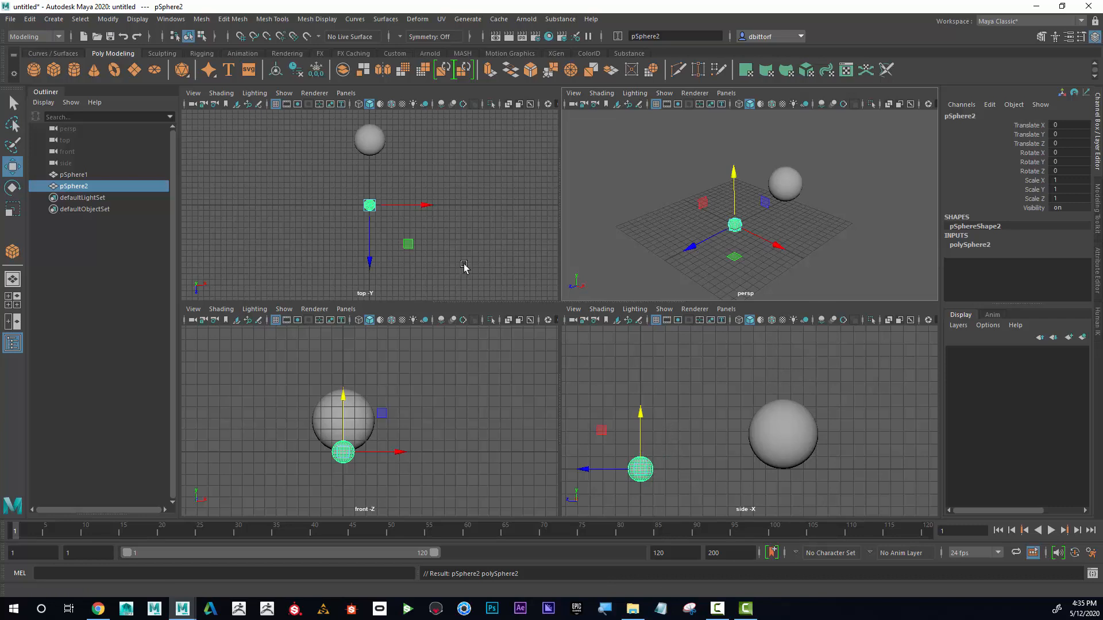
{"action": "left_click", "coordinate": [15, 209]}
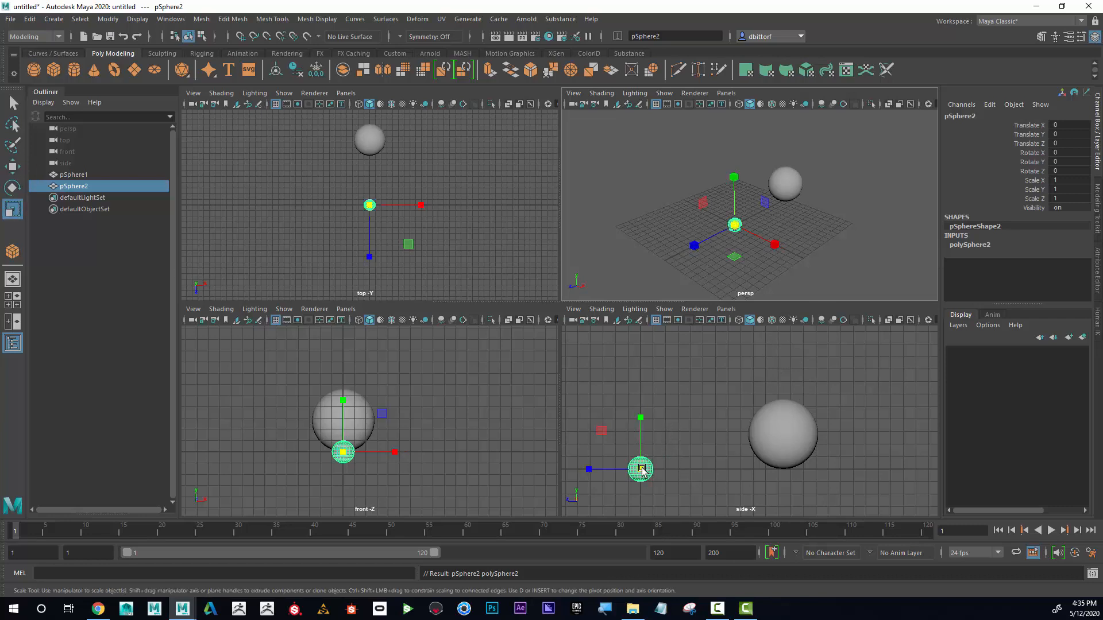
{"action": "left_click_drag", "start_coordinate": [735, 232], "coordinate": [746, 236]}
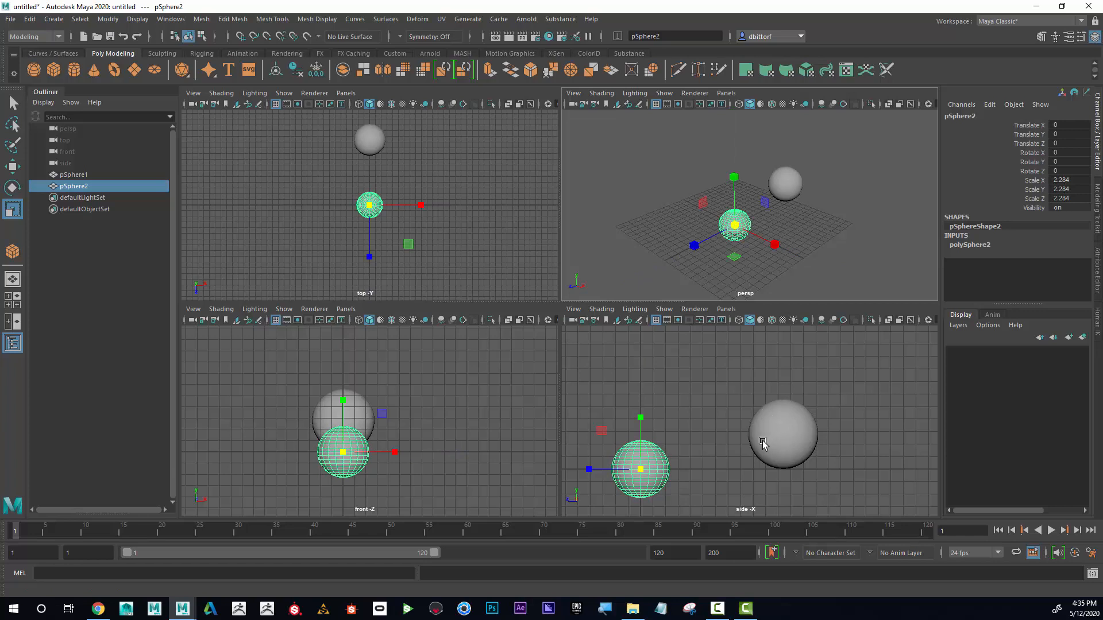
Move the second sphere on top of the first, to about -11.376 in Z and 6.972 in Y.
{"action": "left_click", "coordinate": [13, 167]}
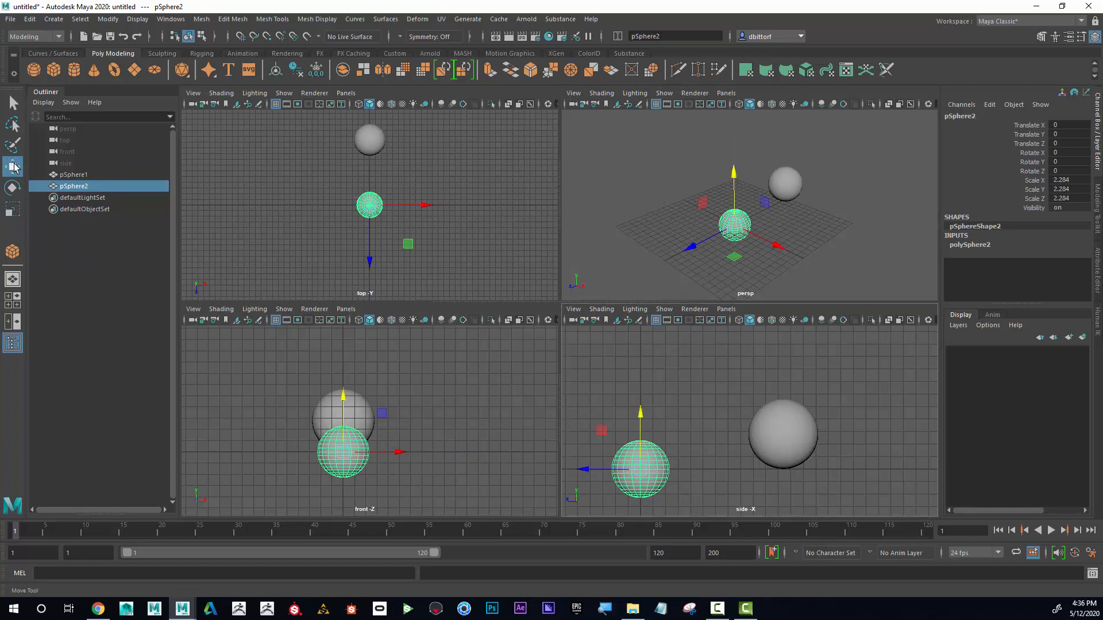
{"action": "left_click_drag", "start_coordinate": [586, 468], "coordinate": [731, 464]}
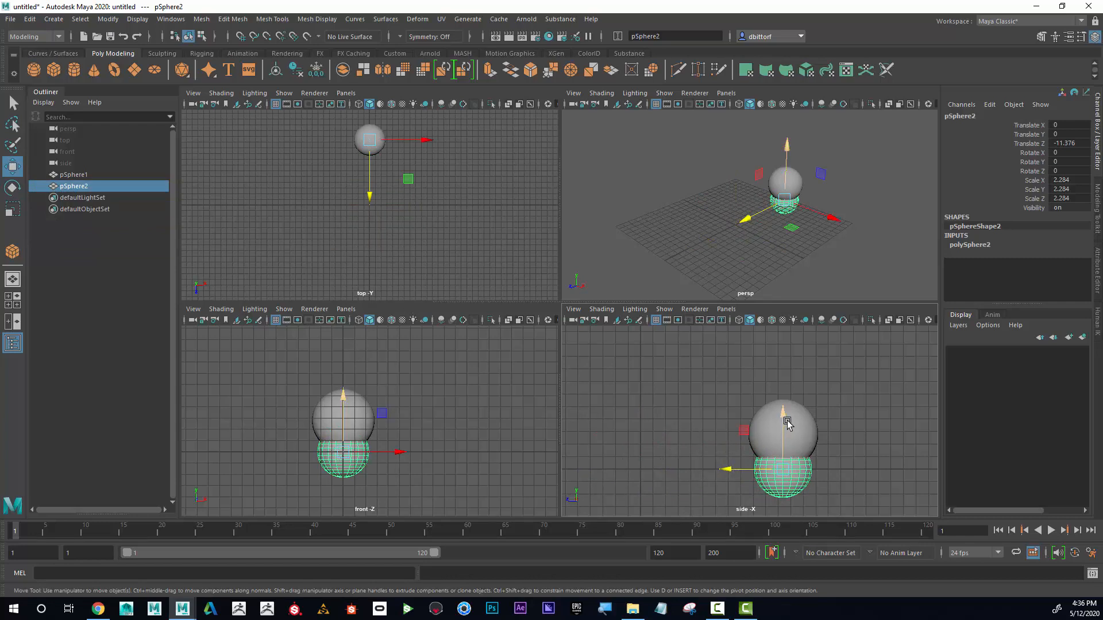
{"action": "left_click_drag", "start_coordinate": [788, 420], "coordinate": [797, 330]}
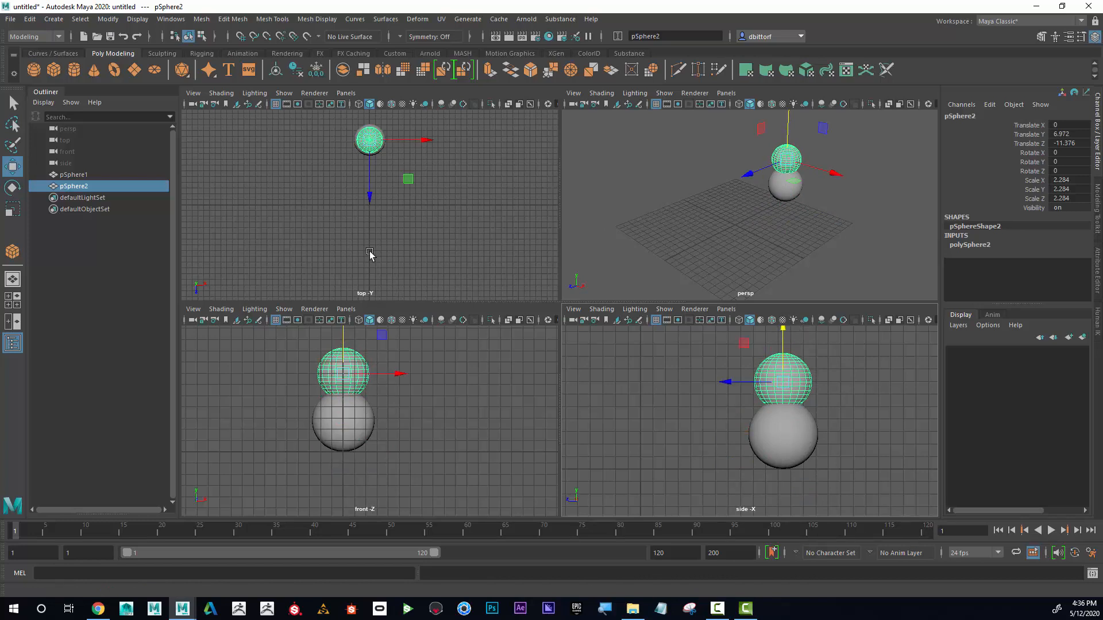
Move the second sphere forward and down off the first, to about 1.081 in Z and 1.484 in Y.
{"action": "middle_click_drag", "start_coordinate": [421, 395], "coordinate": [458, 413], "text": "alt"}
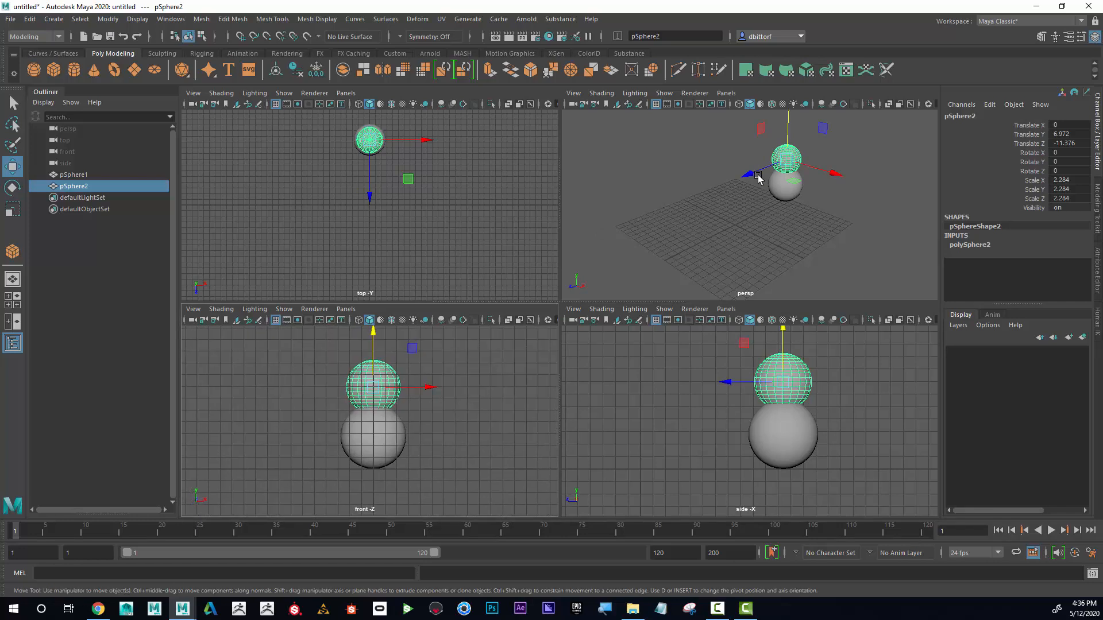
{"action": "left_click_drag", "start_coordinate": [758, 178], "coordinate": [688, 193]}
{"action": "left_click_drag", "start_coordinate": [728, 139], "coordinate": [734, 177]}
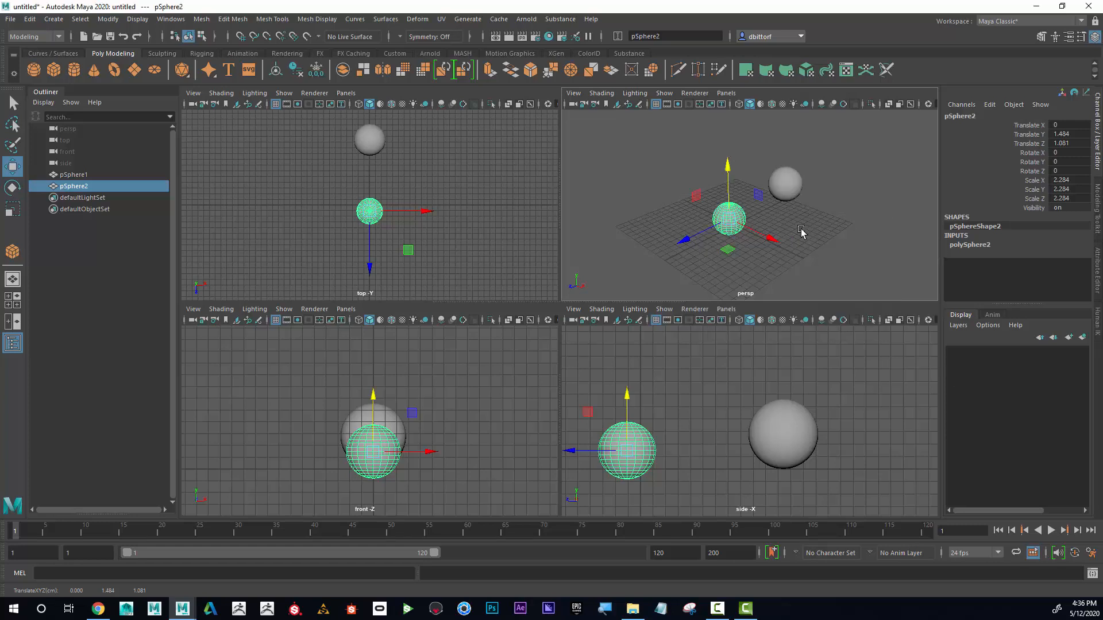
Using only the enlarged perspective view, line up the second sphere above the first, at about X -12.779, Y 0.433, Z -29.954.
{"action": "key", "text": "space"}
{"action": "right_click_drag", "start_coordinate": [589, 342], "coordinate": [566, 400], "text": "alt"}
{"action": "left_click_drag", "start_coordinate": [517, 377], "coordinate": [628, 161]}
{"action": "left_click_drag", "start_coordinate": [695, 178], "coordinate": [711, 181]}
{"action": "left_click_drag", "start_coordinate": [670, 112], "coordinate": [675, 139]}
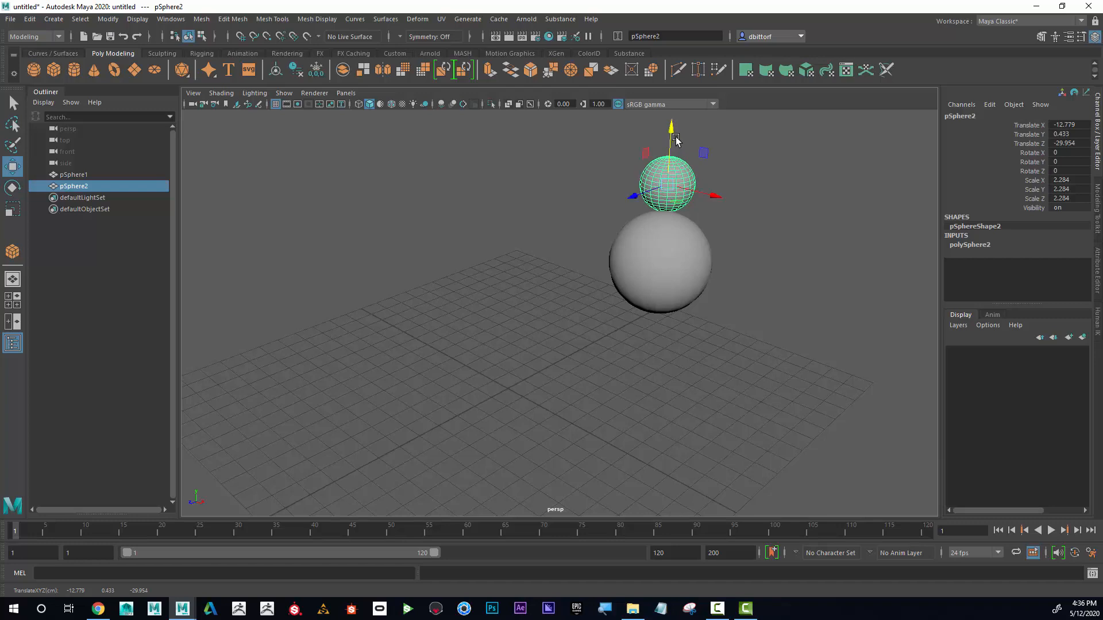
Deselect the sphere and examine the alignment of both spheres from other angles and in the four-view layout.
{"action": "left_click", "coordinate": [833, 249]}
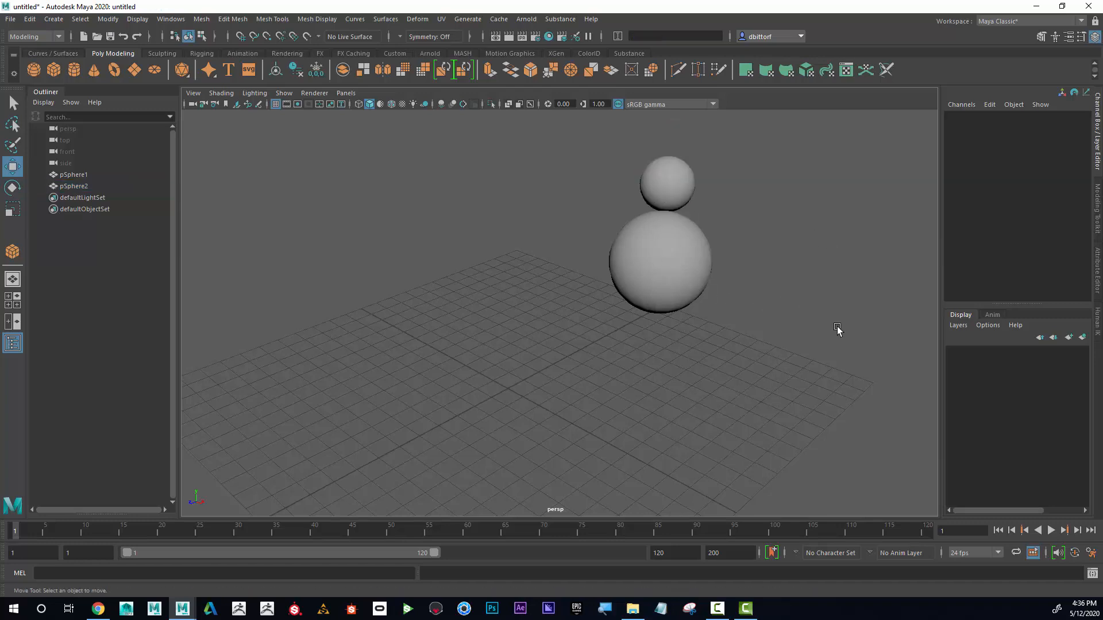
{"action": "left_click_drag", "start_coordinate": [836, 328], "coordinate": [561, 305], "text": "alt"}
{"action": "right_click_drag", "start_coordinate": [561, 305], "coordinate": [605, 287], "text": "alt"}
{"action": "left_click_drag", "start_coordinate": [605, 288], "coordinate": [628, 269], "text": "alt"}
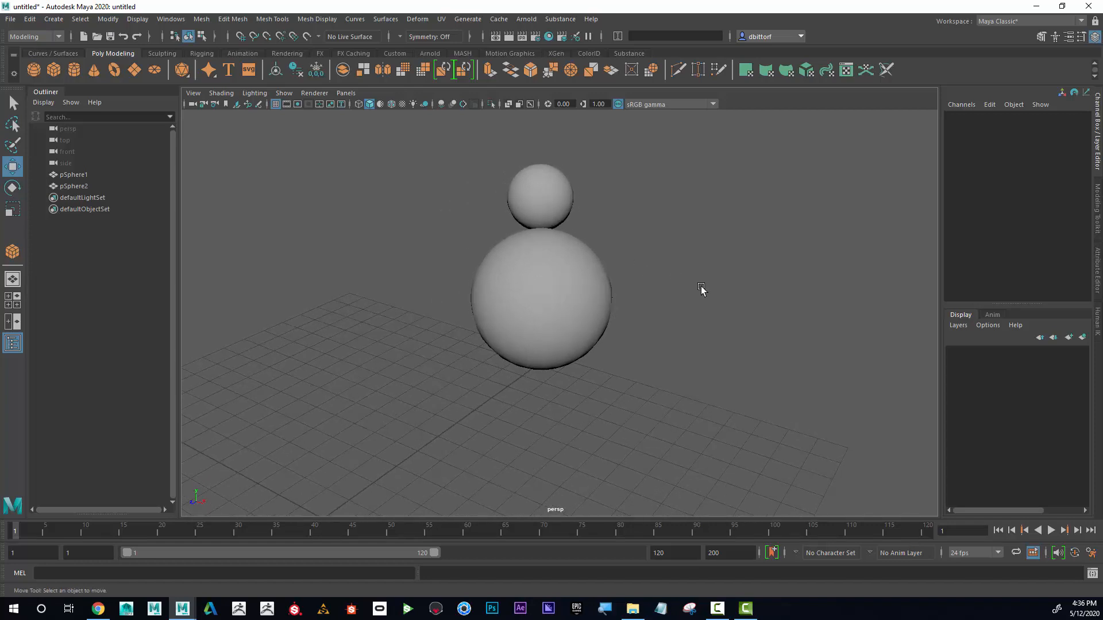
{"action": "right_click_drag", "start_coordinate": [701, 288], "coordinate": [682, 300], "text": "alt"}
{"action": "left_click_drag", "start_coordinate": [760, 332], "coordinate": [718, 326], "text": "alt"}
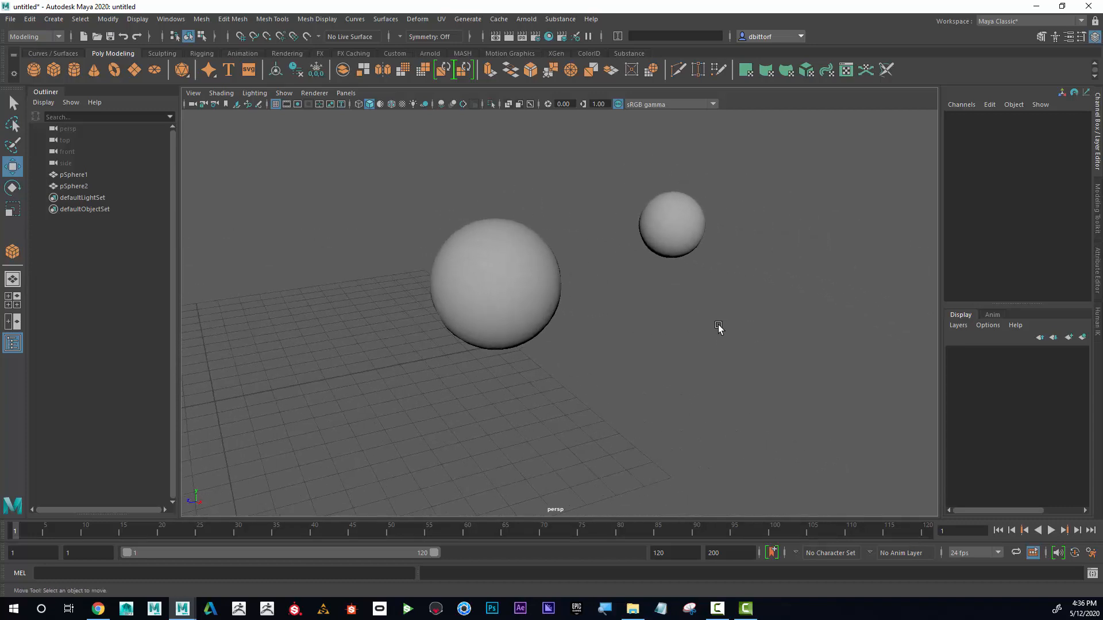
{"action": "key", "text": "space"}
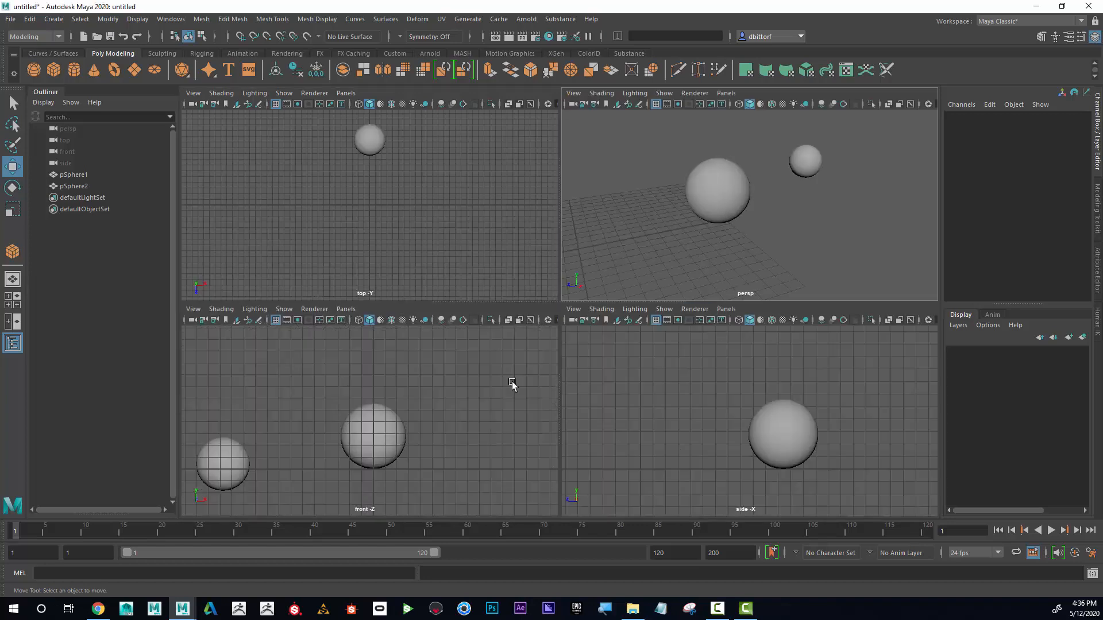
In the front view, move the second sphere directly above the first, to about 0.01 in X and 7.658 in Y.
{"action": "left_click", "coordinate": [226, 457]}
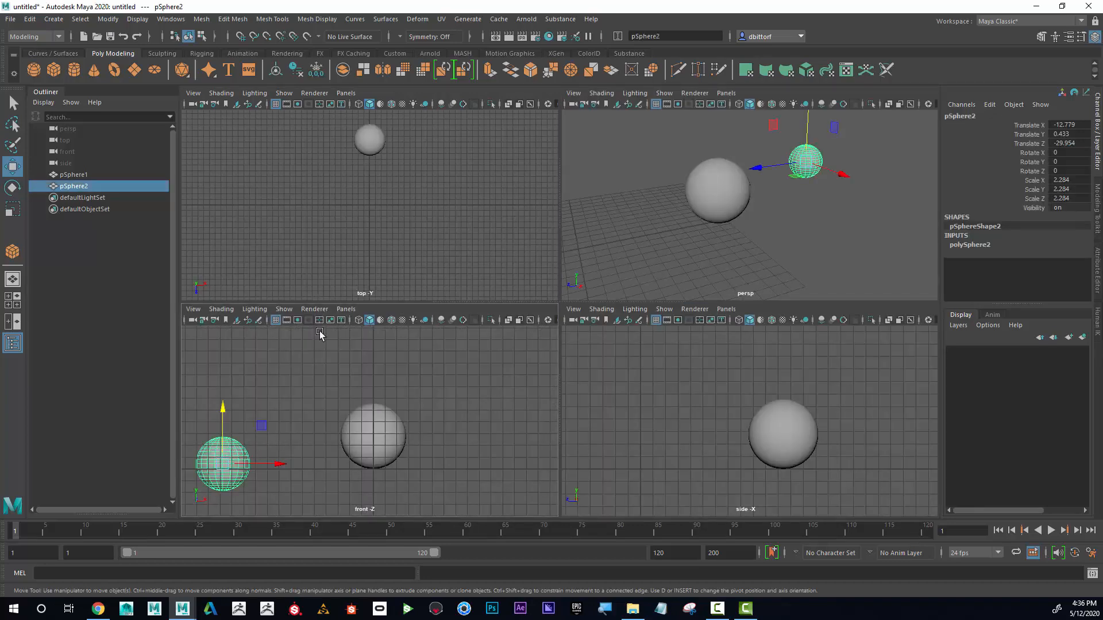
{"action": "middle_click_drag", "start_coordinate": [331, 365], "coordinate": [345, 388], "text": "alt"}
{"action": "middle_click_drag", "start_coordinate": [389, 214], "coordinate": [389, 236], "text": "alt"}
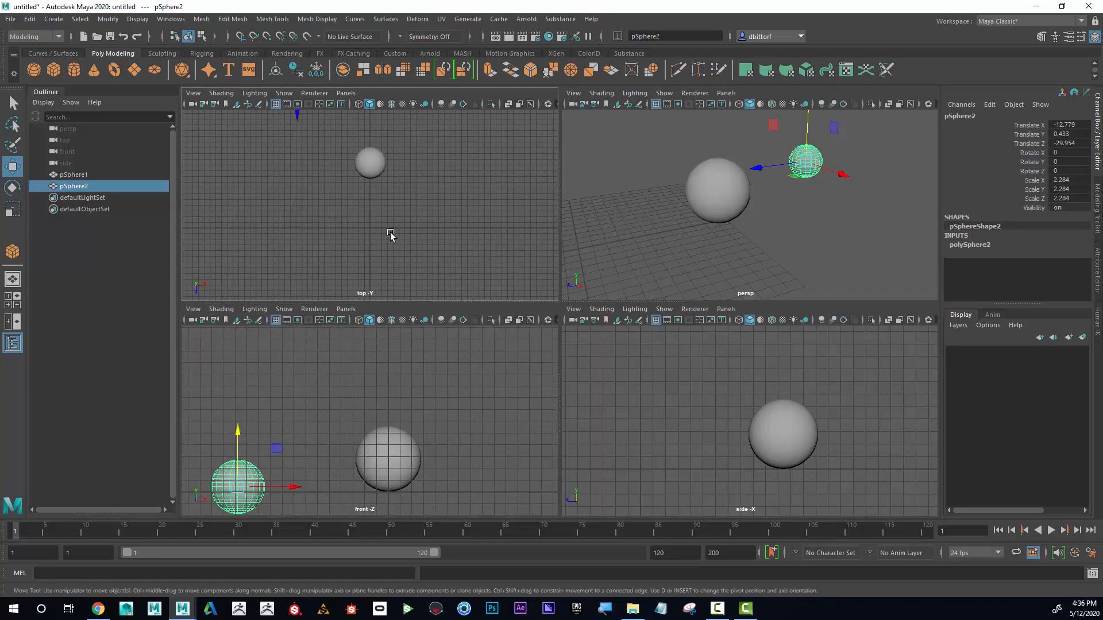
{"action": "right_click_drag", "start_coordinate": [389, 236], "coordinate": [361, 222], "text": "alt"}
{"action": "left_click_drag", "start_coordinate": [290, 486], "coordinate": [389, 345]}
{"action": "middle_click_drag", "start_coordinate": [373, 205], "coordinate": [369, 235], "text": "alt"}
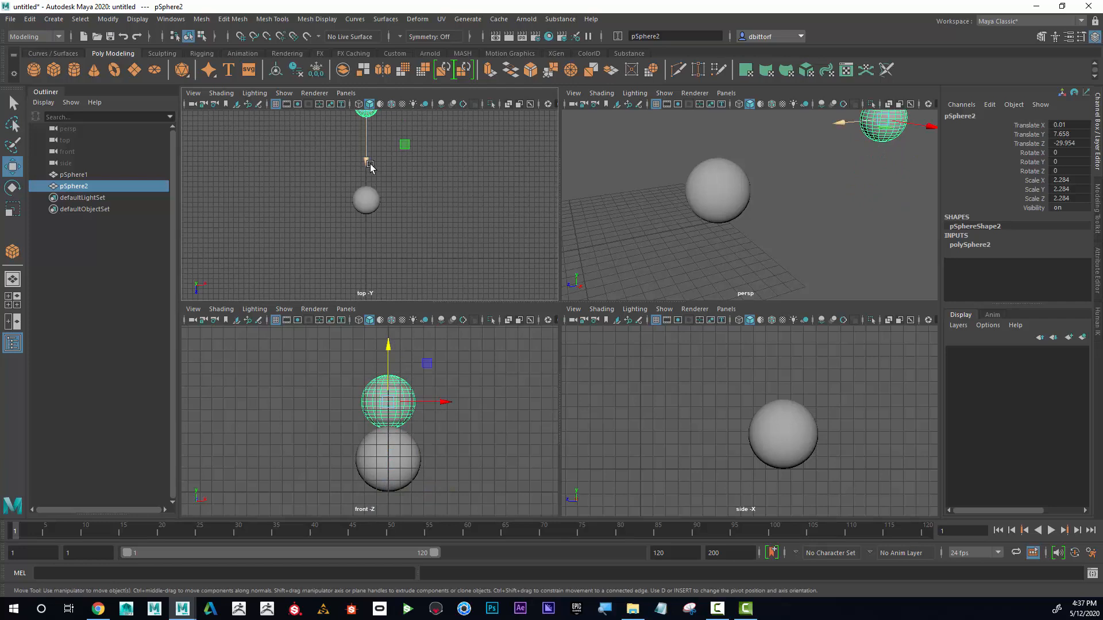
Using the top and side views, seat the second sphere on the first, at about 6.832 in Y and -11.425 in Z.
{"action": "left_click_drag", "start_coordinate": [368, 162], "coordinate": [383, 235]}
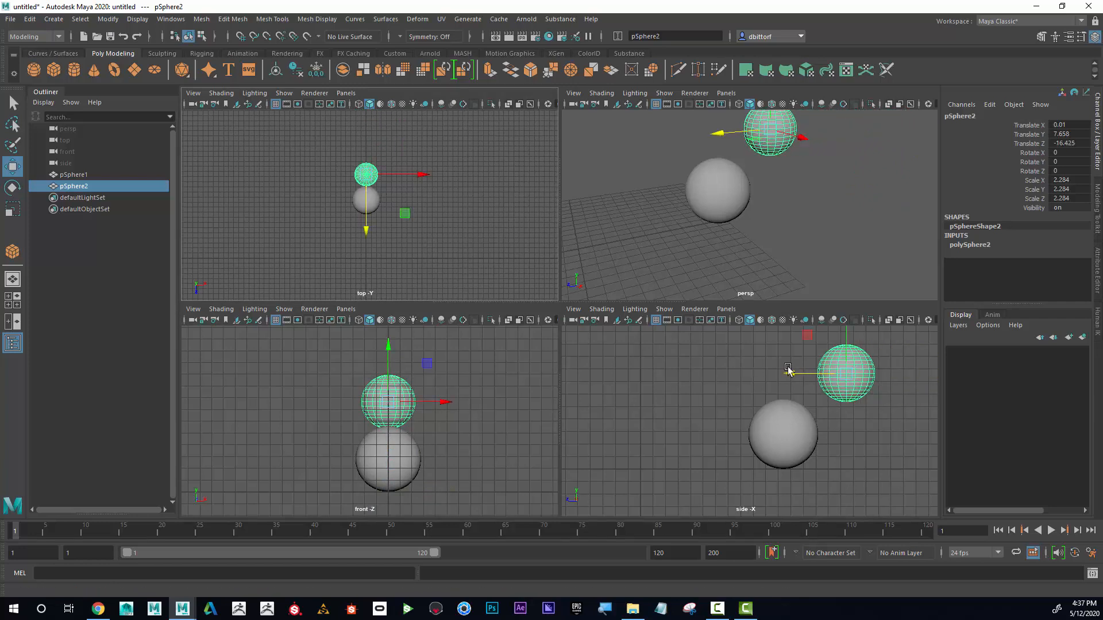
{"action": "left_click_drag", "start_coordinate": [789, 373], "coordinate": [729, 369]}
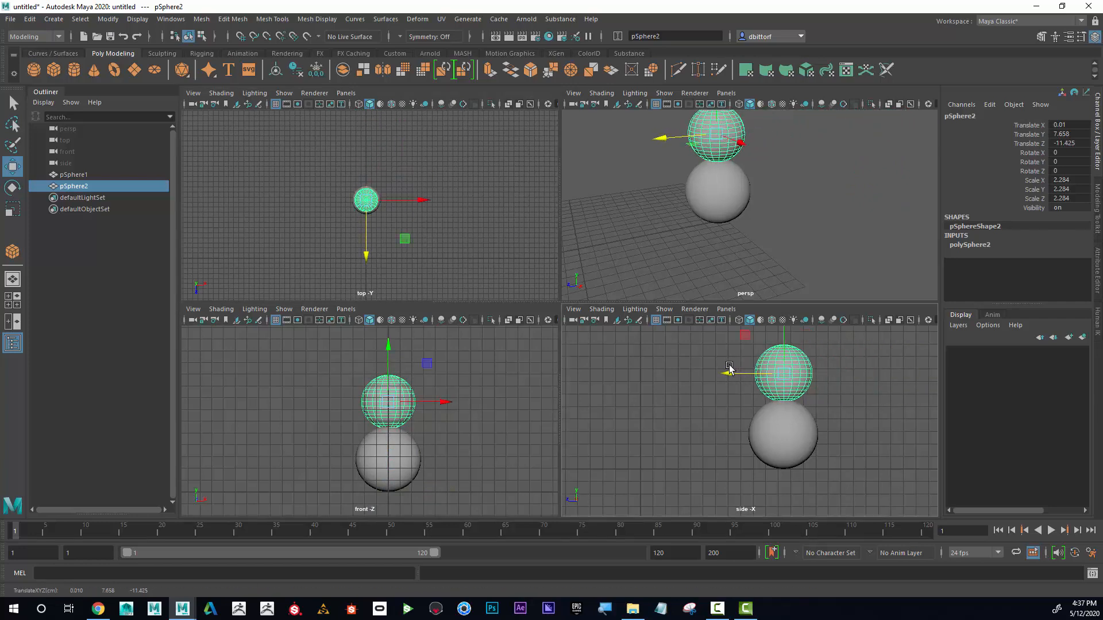
{"action": "left_click_drag", "start_coordinate": [782, 338], "coordinate": [764, 352]}
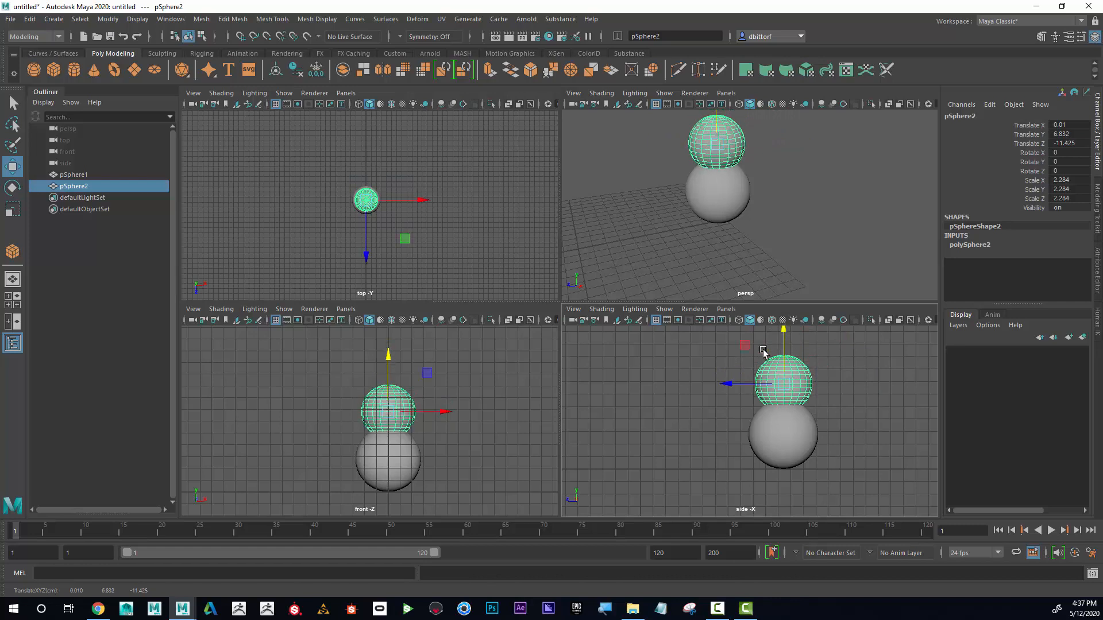
{"action": "scroll", "coordinate": [402, 269], "scroll_direction": "up", "scroll_amount": 5}
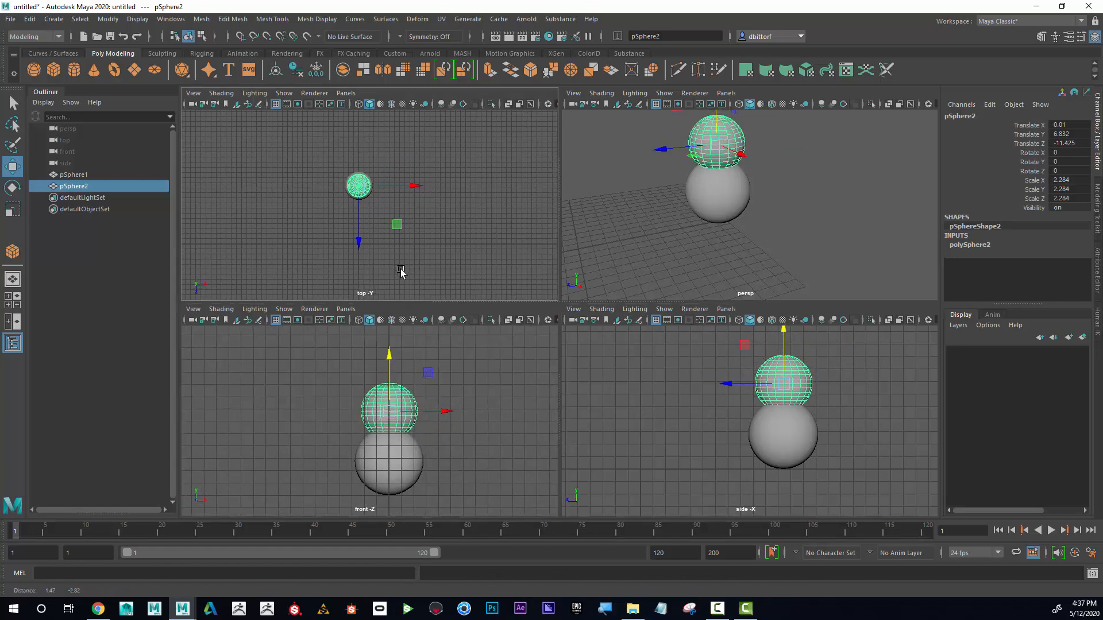
{"action": "scroll", "coordinate": [453, 241], "scroll_direction": "up", "scroll_amount": 3}
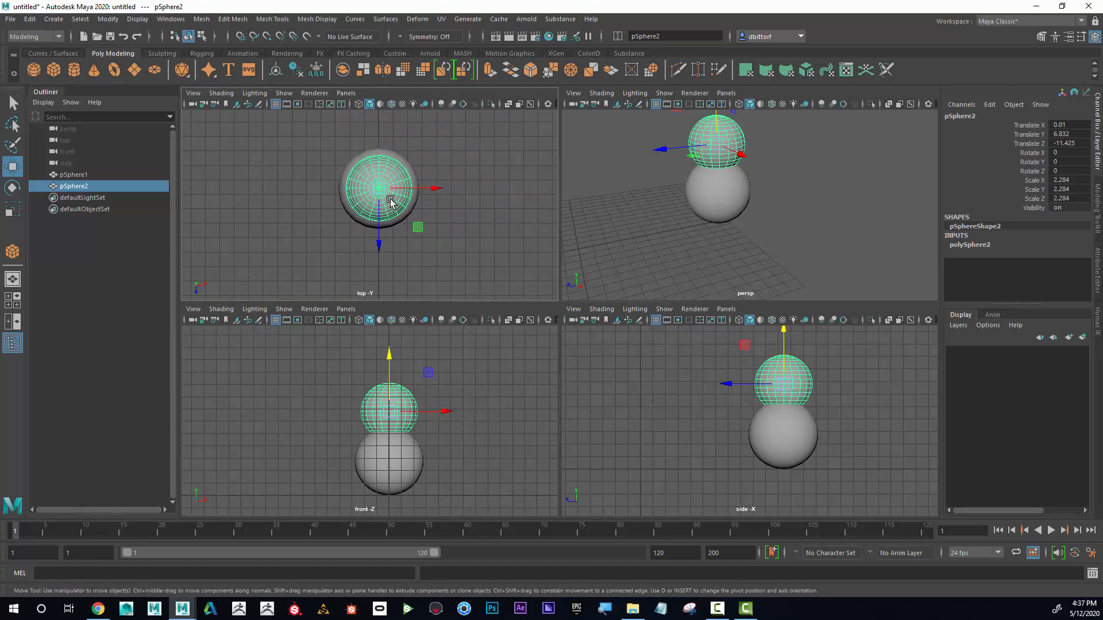
{"action": "middle_click_drag", "start_coordinate": [464, 484], "coordinate": [440, 467], "text": "alt"}
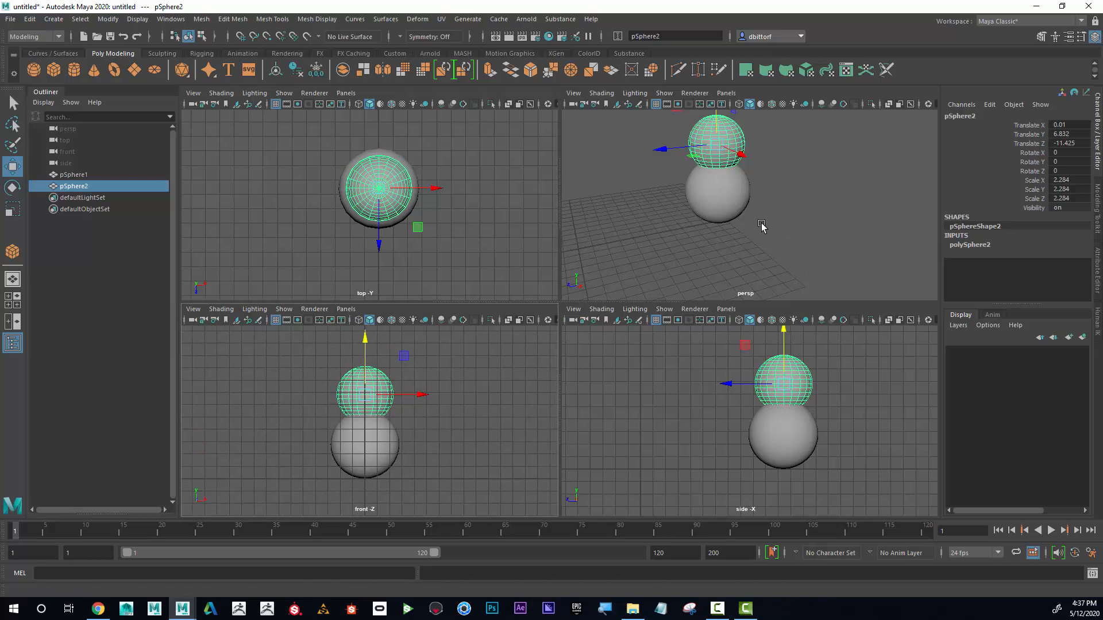
{"action": "left_click_drag", "start_coordinate": [766, 241], "coordinate": [824, 246], "text": "alt"}
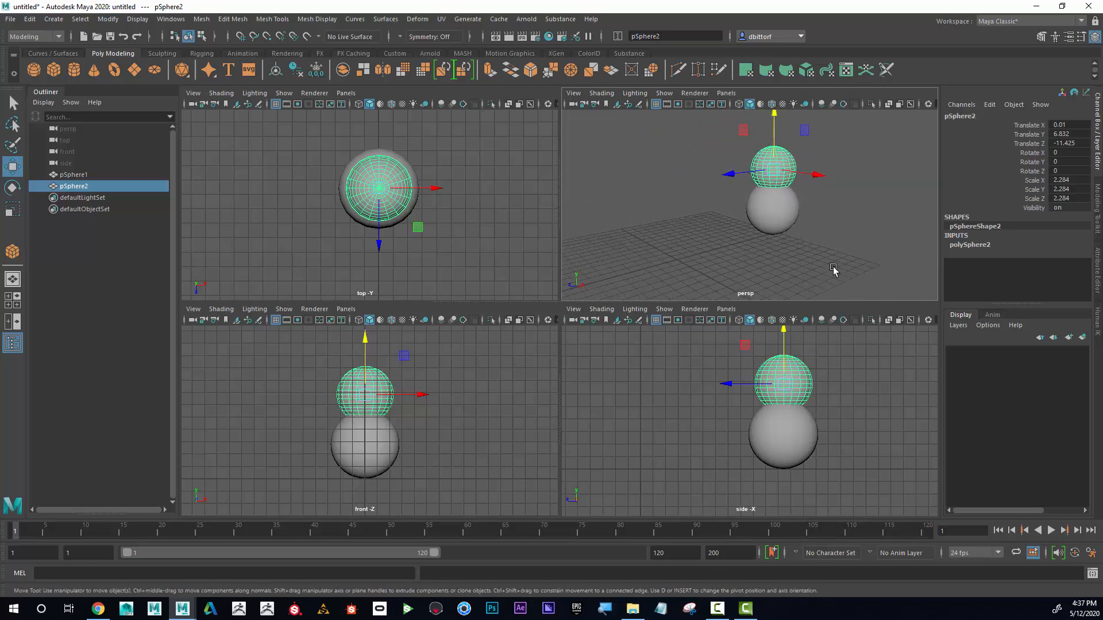
Create a third polygon sphere and scale it uniformly to about 1.609.
{"action": "left_click", "coordinate": [53, 19]}
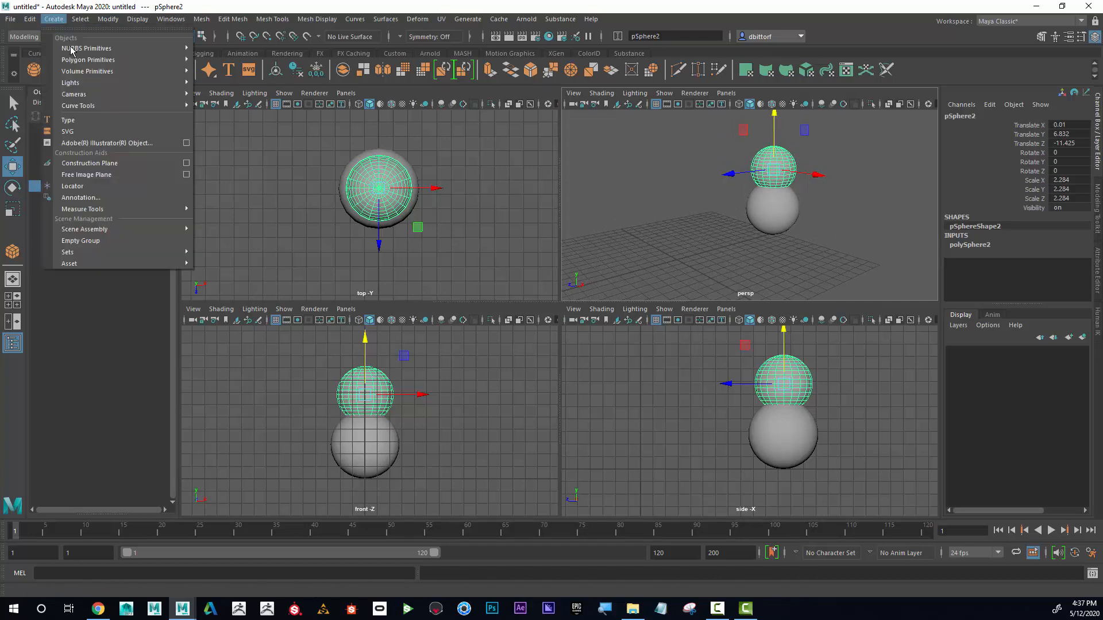
{"action": "mouse_move", "coordinate": [83, 61]}
{"action": "left_click", "coordinate": [224, 60]}
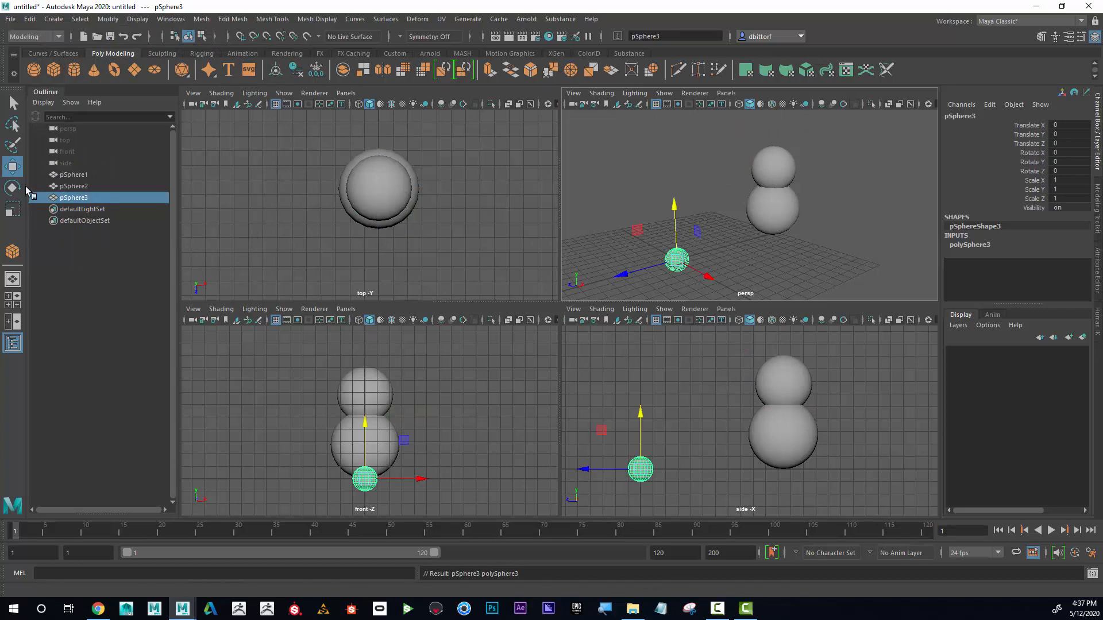
{"action": "left_click", "coordinate": [13, 209]}
{"action": "left_click_drag", "start_coordinate": [646, 470], "coordinate": [658, 471]}
{"action": "key", "text": "q"}
Move the third sphere above the height of the second, to about 10.48 in Y and -3.028 in Z.
{"action": "key", "text": "w"}
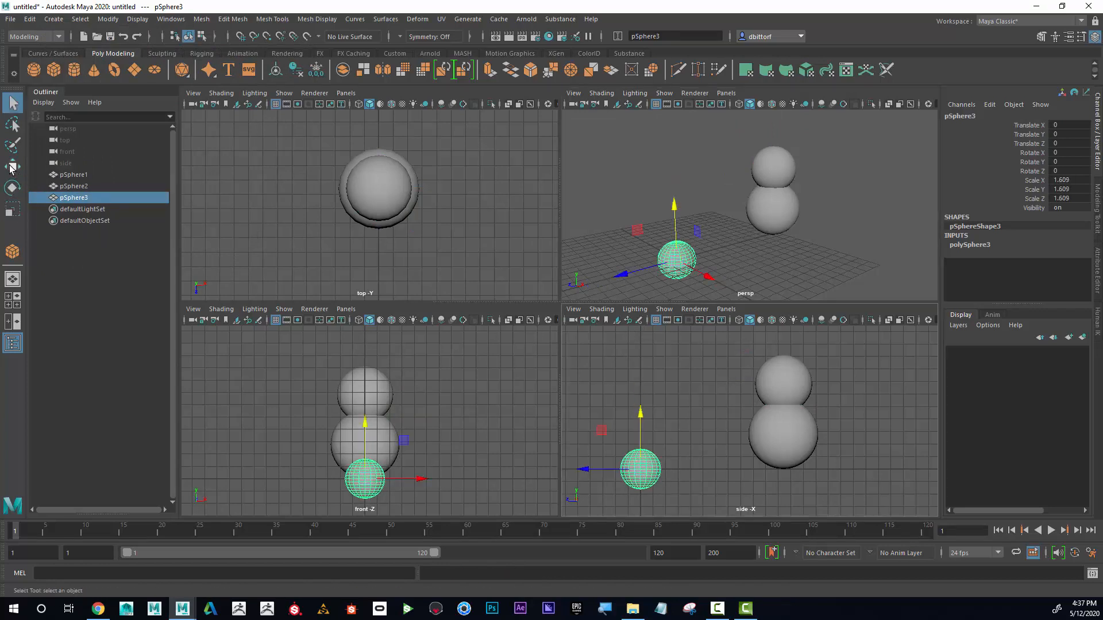
{"action": "left_click_drag", "start_coordinate": [595, 471], "coordinate": [634, 470]}
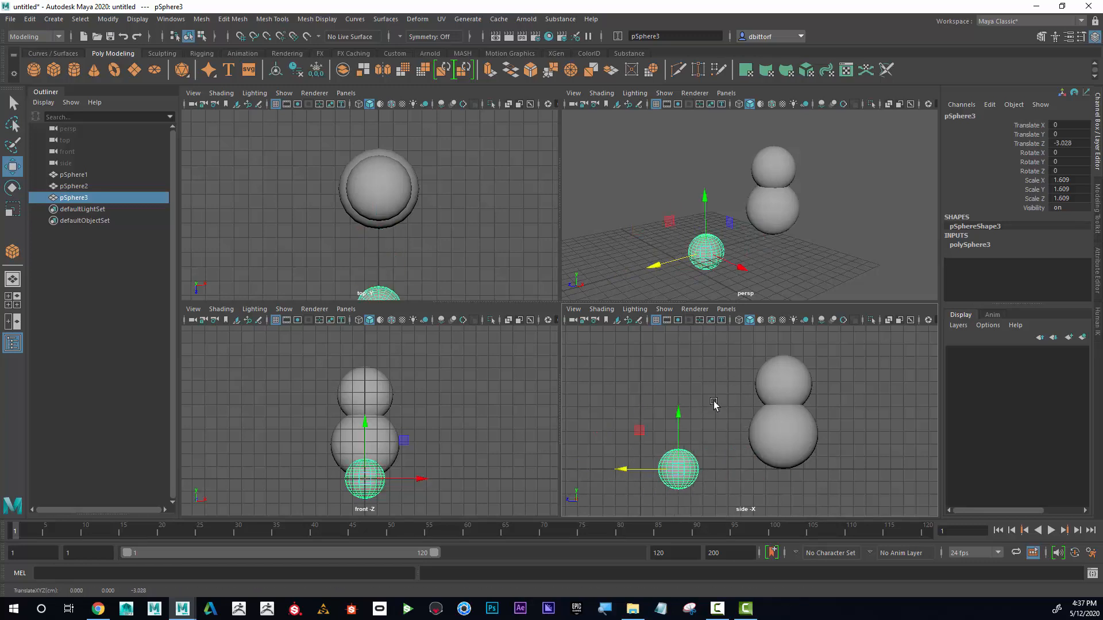
{"action": "left_click_drag", "start_coordinate": [677, 412], "coordinate": [679, 287]}
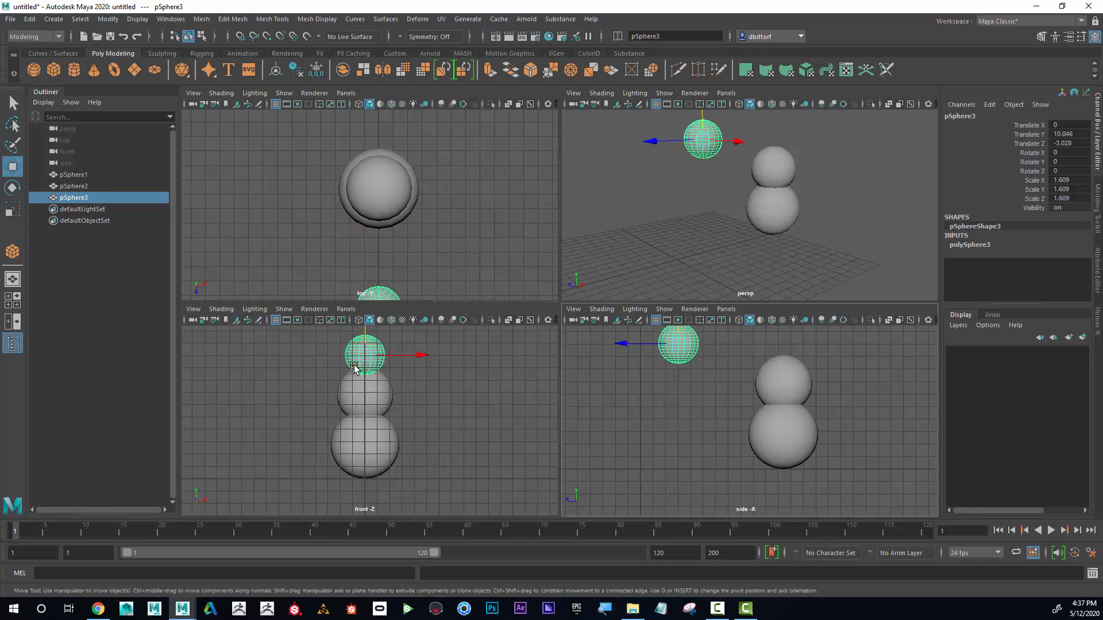
{"action": "right_click_drag", "start_coordinate": [460, 406], "coordinate": [401, 396], "text": "alt"}
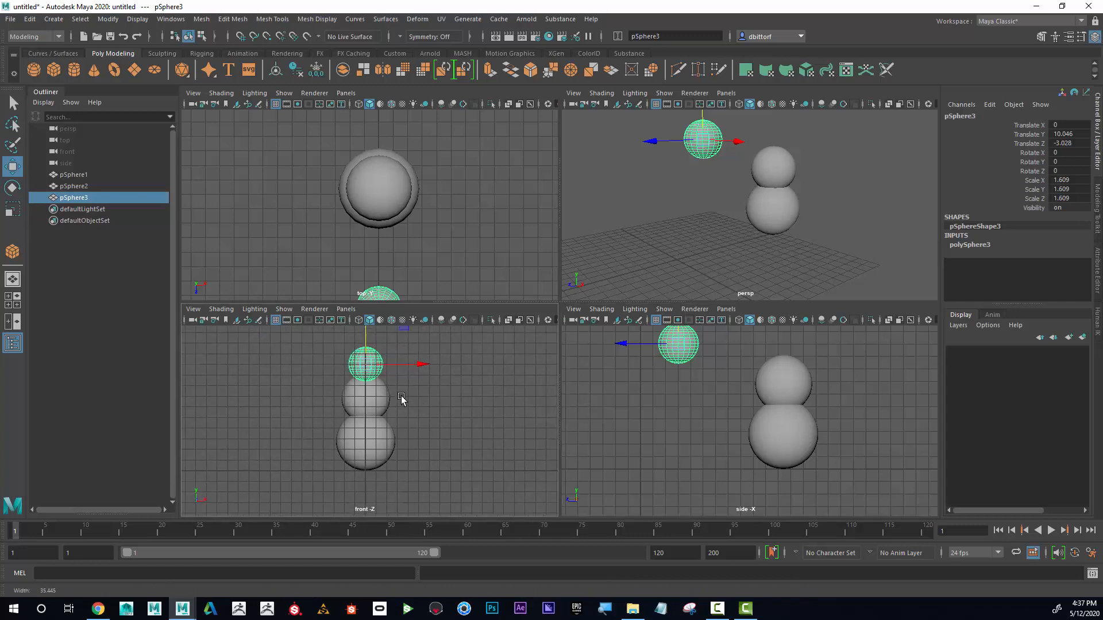
{"action": "middle_click_drag", "start_coordinate": [416, 406], "coordinate": [413, 431], "text": "alt"}
{"action": "left_click_drag", "start_coordinate": [362, 346], "coordinate": [362, 345]}
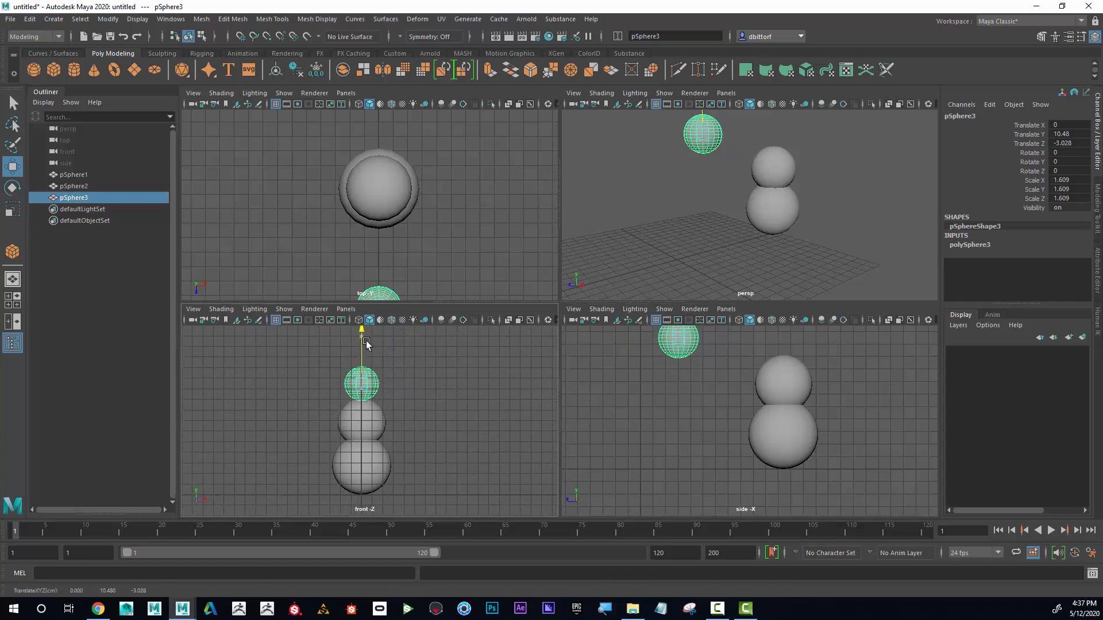
In the side view, seat the third sphere on top of the second, at about 10.067 in Y and -11.422 in Z.
{"action": "scroll", "coordinate": [361, 261], "scroll_direction": "down", "scroll_amount": 1}
{"action": "right_click_drag", "start_coordinate": [362, 262], "coordinate": [345, 264], "text": "alt"}
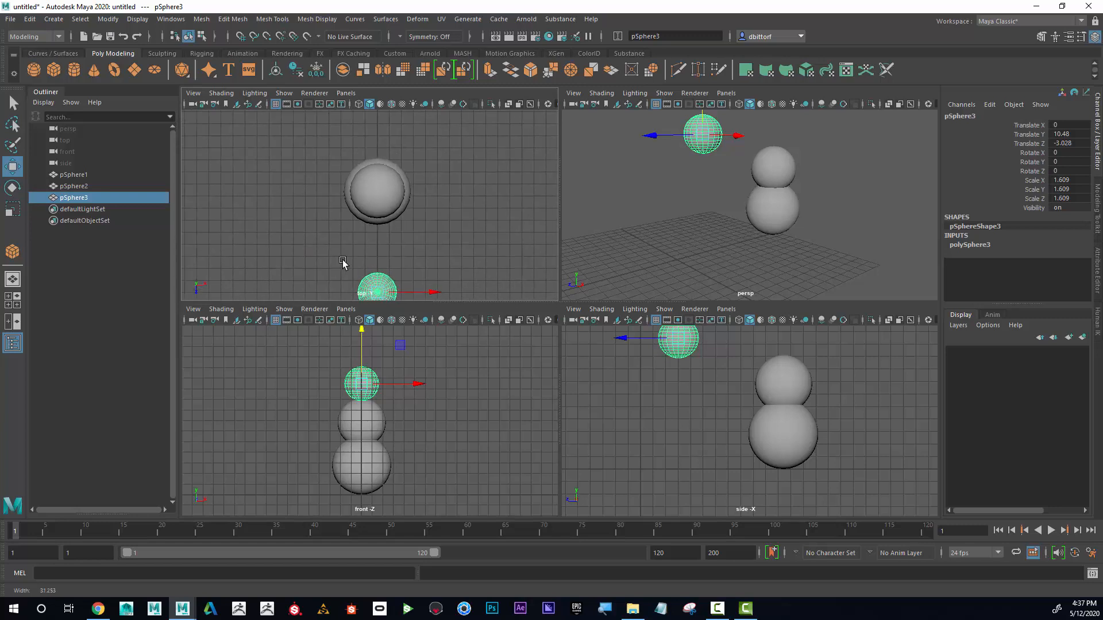
{"action": "middle_click_drag", "start_coordinate": [423, 247], "coordinate": [426, 223], "text": "alt"}
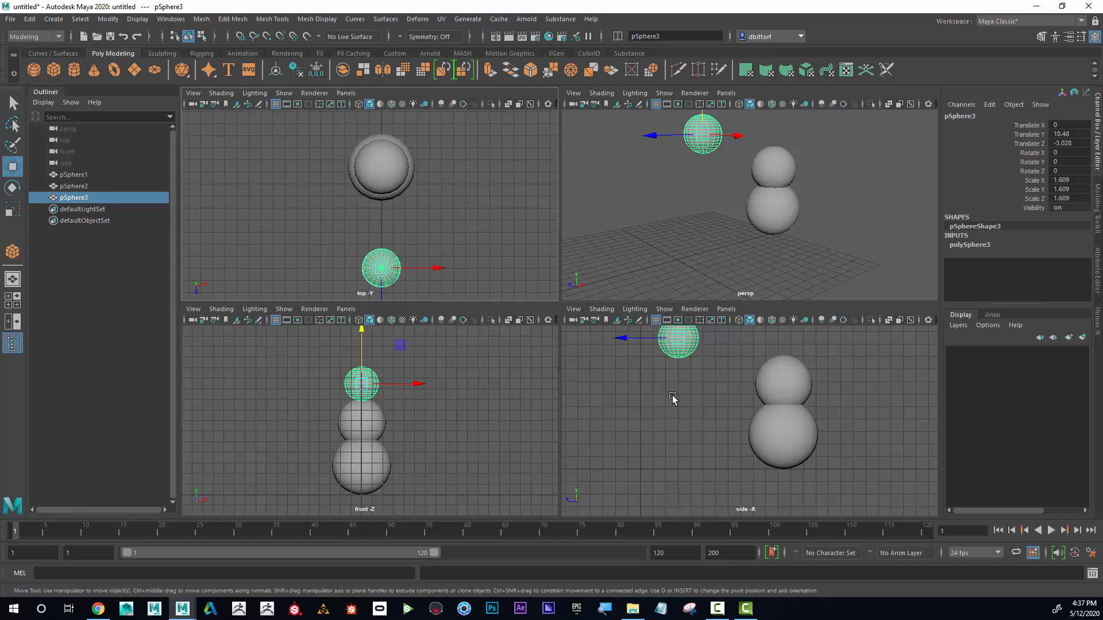
{"action": "middle_click_drag", "start_coordinate": [673, 398], "coordinate": [736, 420], "text": "alt"}
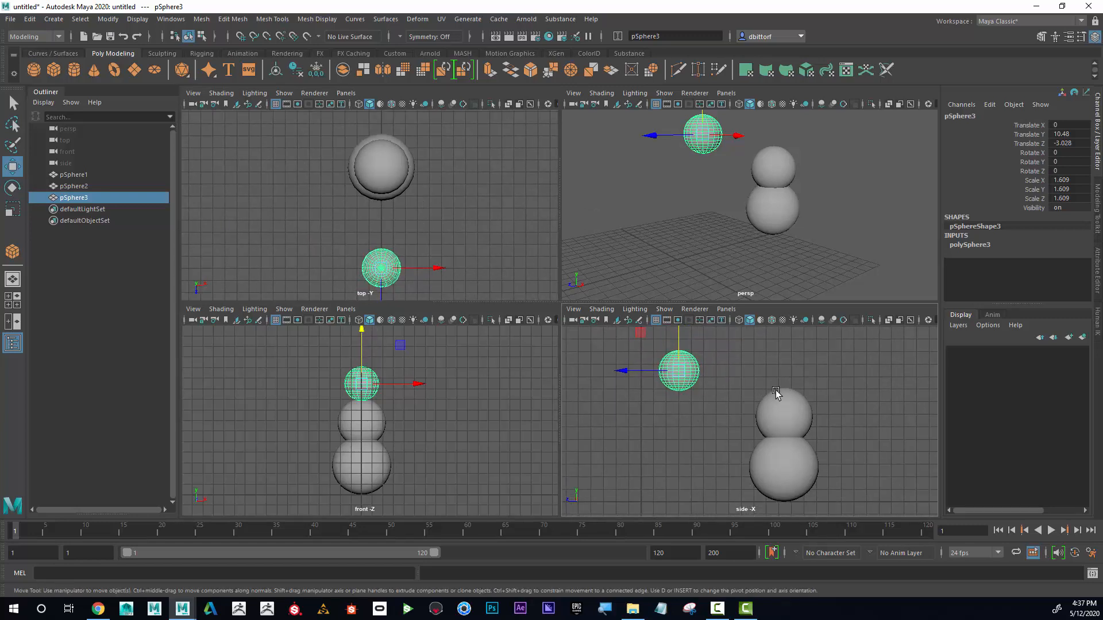
{"action": "left_click_drag", "start_coordinate": [650, 374], "coordinate": [734, 377]}
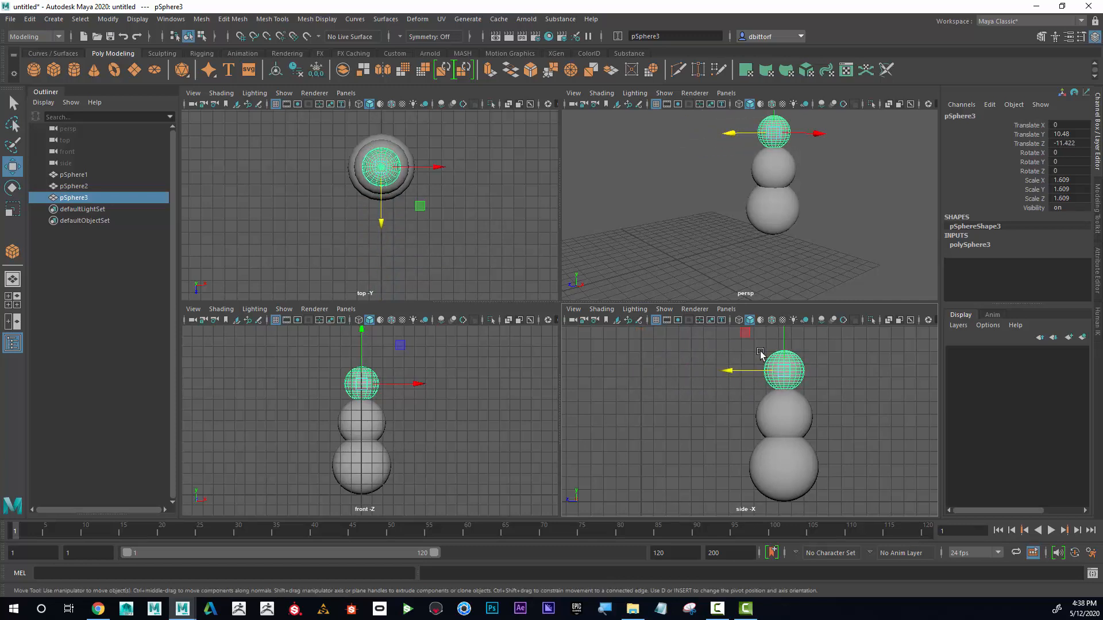
{"action": "left_click_drag", "start_coordinate": [786, 338], "coordinate": [782, 340]}
{"action": "left_click_drag", "start_coordinate": [828, 204], "coordinate": [752, 202], "text": "alt"}
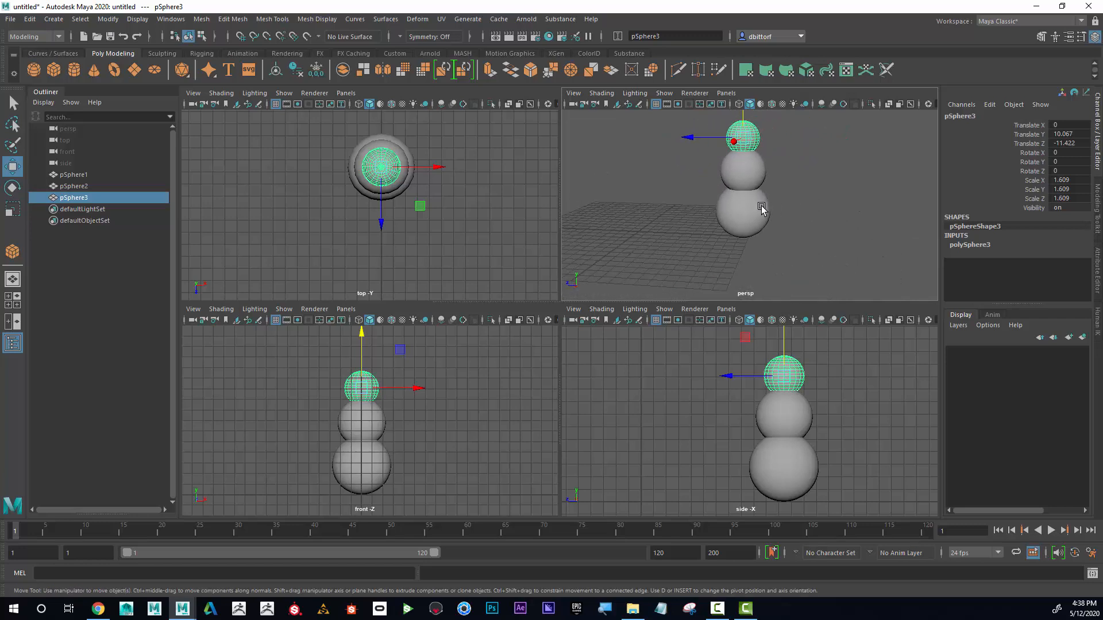
{"action": "middle_click_drag", "start_coordinate": [760, 205], "coordinate": [819, 222], "text": "alt"}
{"action": "right_click_drag", "start_coordinate": [818, 222], "coordinate": [768, 221], "text": "alt"}
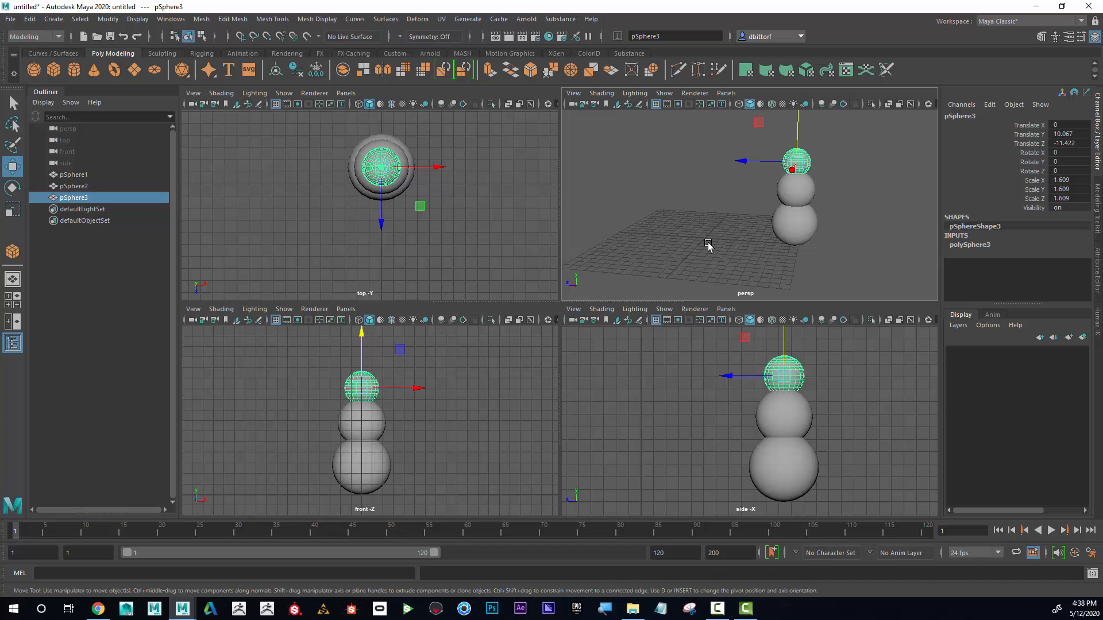
Create a polygon cone at the origin.
{"action": "left_click", "coordinate": [56, 21]}
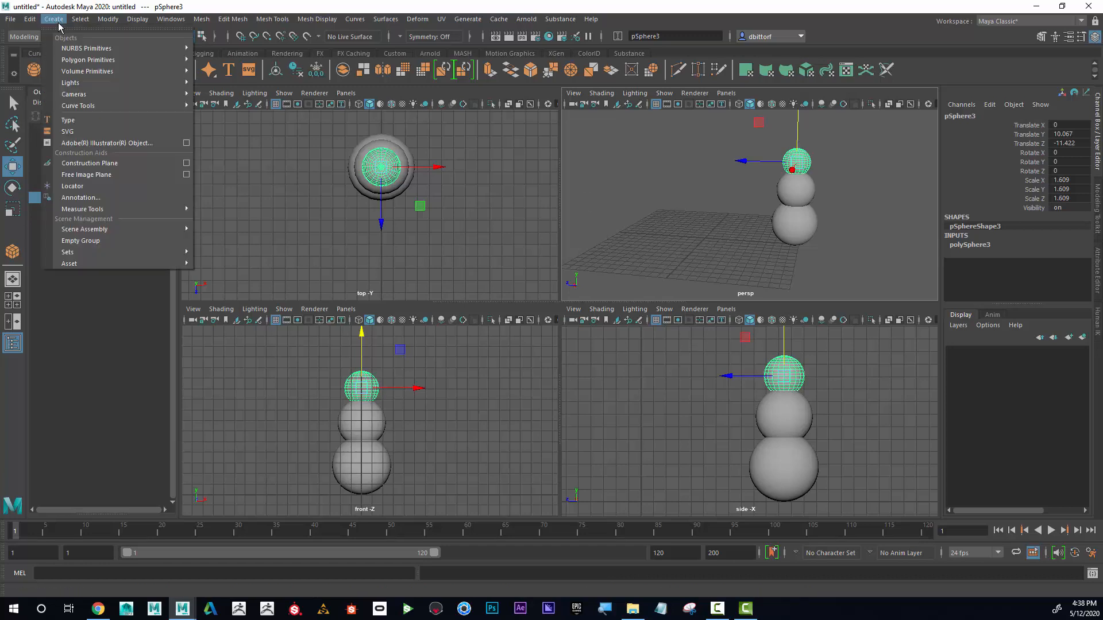
{"action": "mouse_move", "coordinate": [86, 59]}
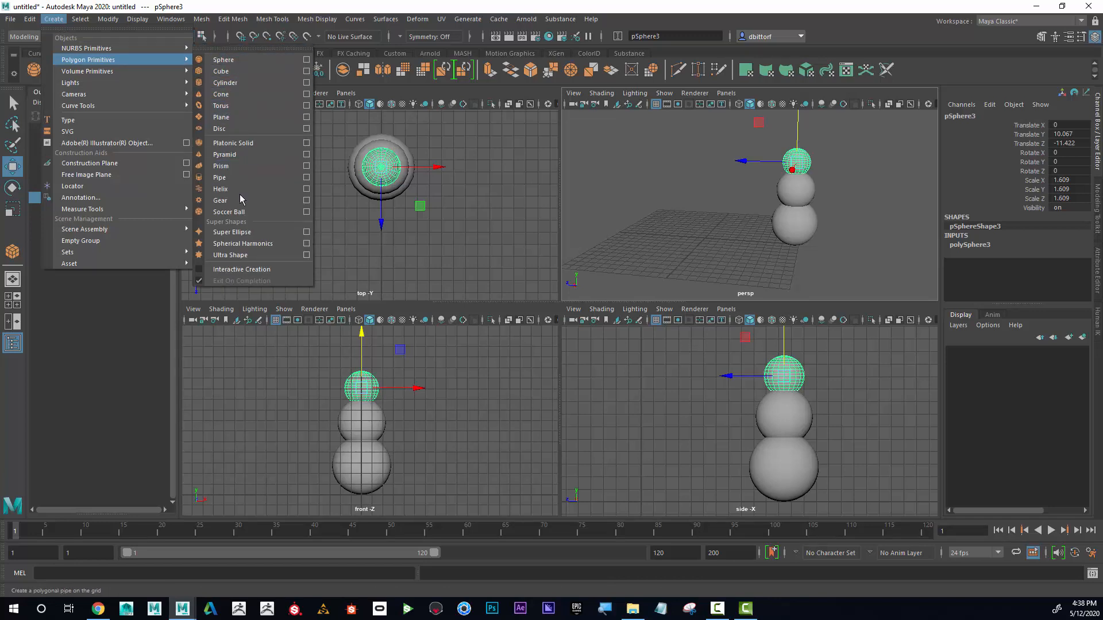
{"action": "left_click", "coordinate": [222, 94]}
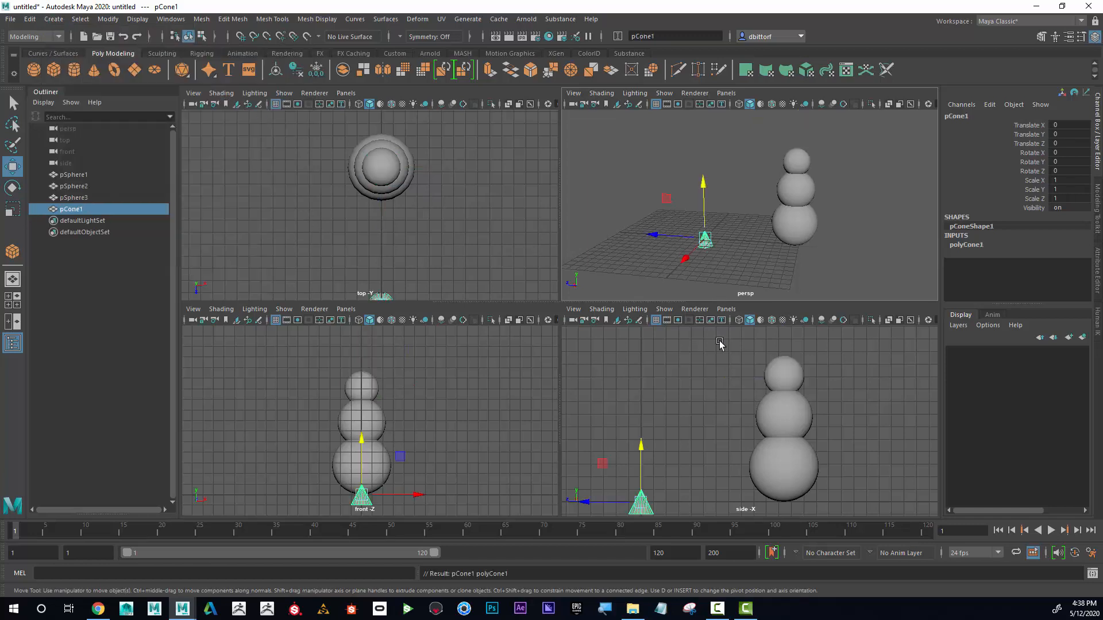
{"action": "middle_click_drag", "start_coordinate": [652, 418], "coordinate": [671, 385], "text": "alt"}
{"action": "middle_click_drag", "start_coordinate": [720, 252], "coordinate": [721, 235], "text": "alt"}
{"action": "right_click_drag", "start_coordinate": [721, 236], "coordinate": [680, 265], "text": "alt"}
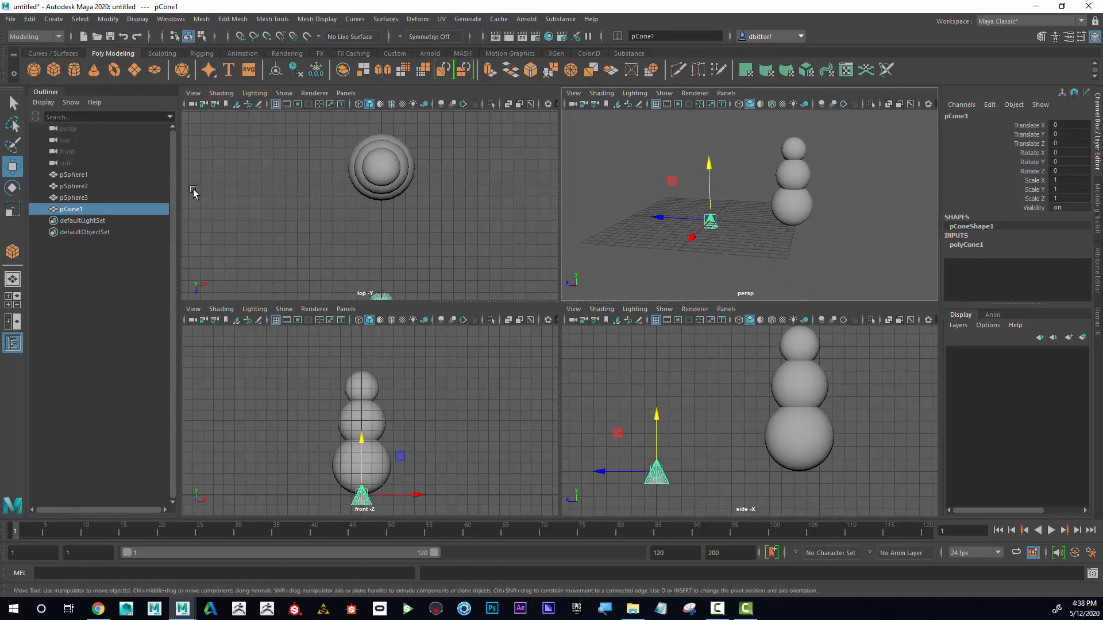
Scale the cone into a long, thin spike, about 0.725 in X and Z and 2.617 in Y.
{"action": "left_click", "coordinate": [12, 210]}
{"action": "right_click_drag", "start_coordinate": [746, 228], "coordinate": [898, 242], "text": "alt"}
{"action": "left_click_drag", "start_coordinate": [741, 217], "coordinate": [739, 233], "text": "alt"}
{"action": "middle_click_drag", "start_coordinate": [708, 226], "coordinate": [753, 212], "text": "alt"}
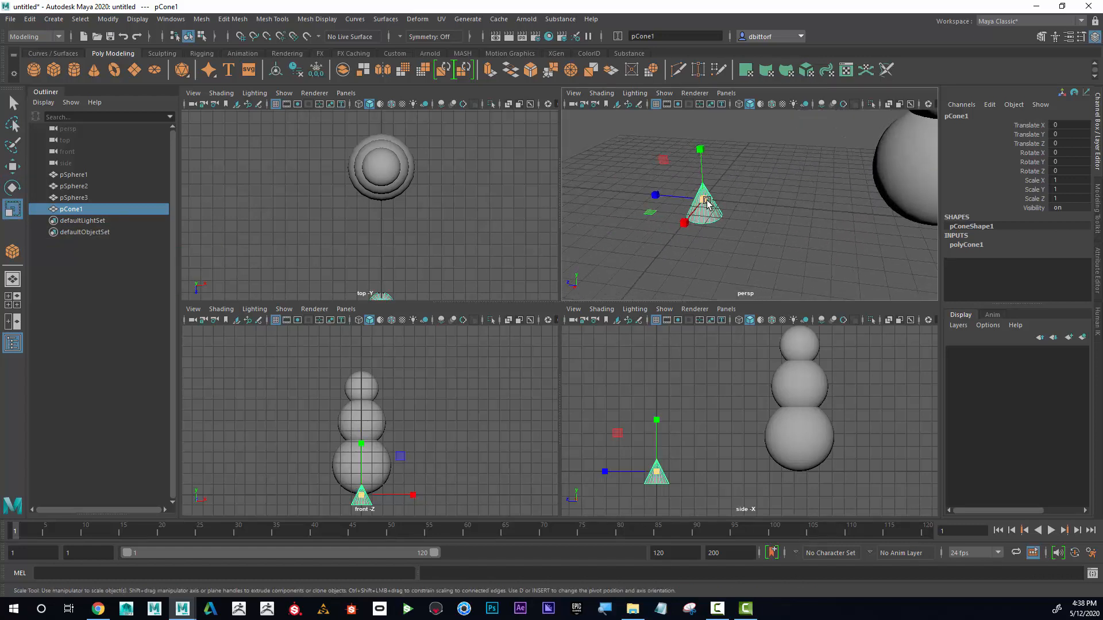
{"action": "left_click_drag", "start_coordinate": [706, 201], "coordinate": [717, 131]}
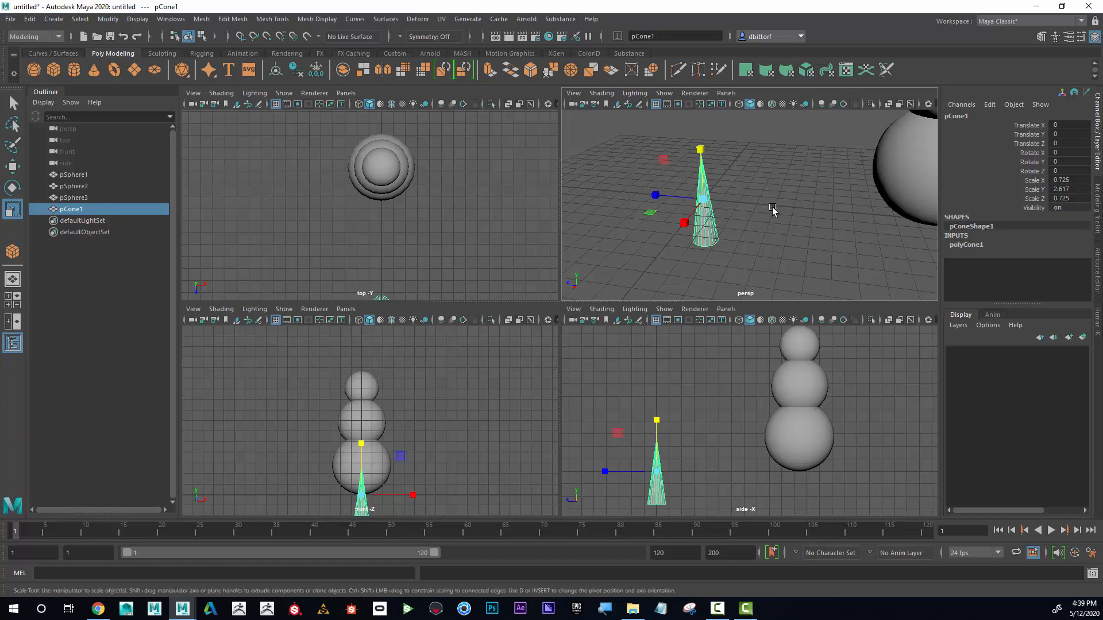
{"action": "mouse_move", "coordinate": [805, 219]}
{"action": "right_mouse_down", "text": "alt"}
{"action": "mouse_move", "coordinate": [711, 214]}
{"action": "mouse_move", "coordinate": [787, 209]}
{"action": "right_mouse_up", "text": "alt"}
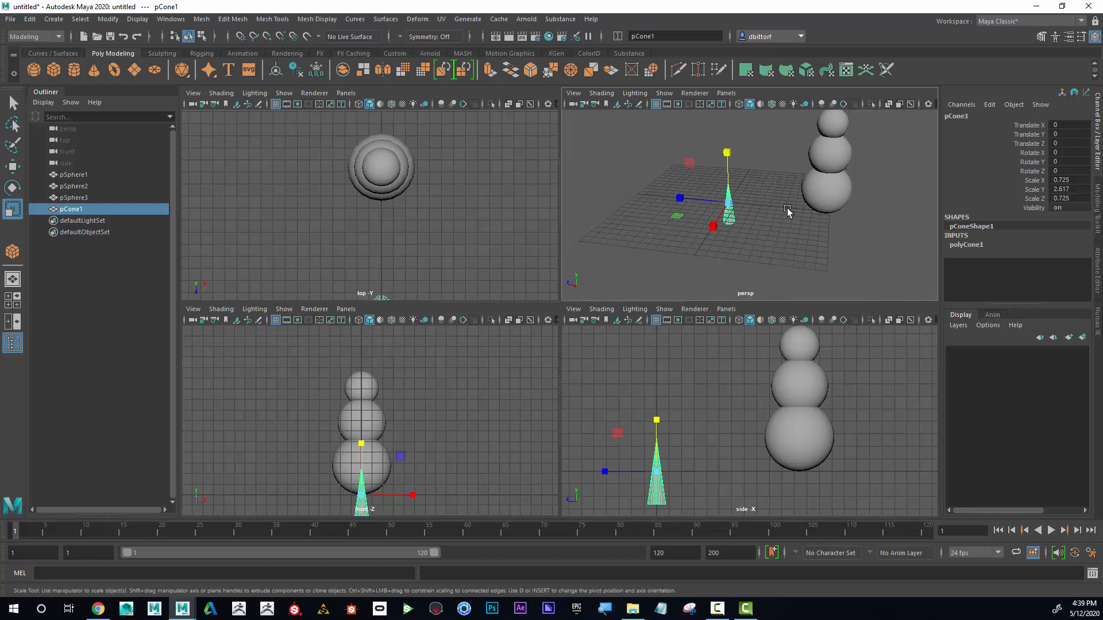
{"action": "middle_click_drag", "start_coordinate": [787, 209], "coordinate": [777, 238], "text": "alt"}
{"action": "left_click_drag", "start_coordinate": [778, 238], "coordinate": [724, 227], "text": "alt"}
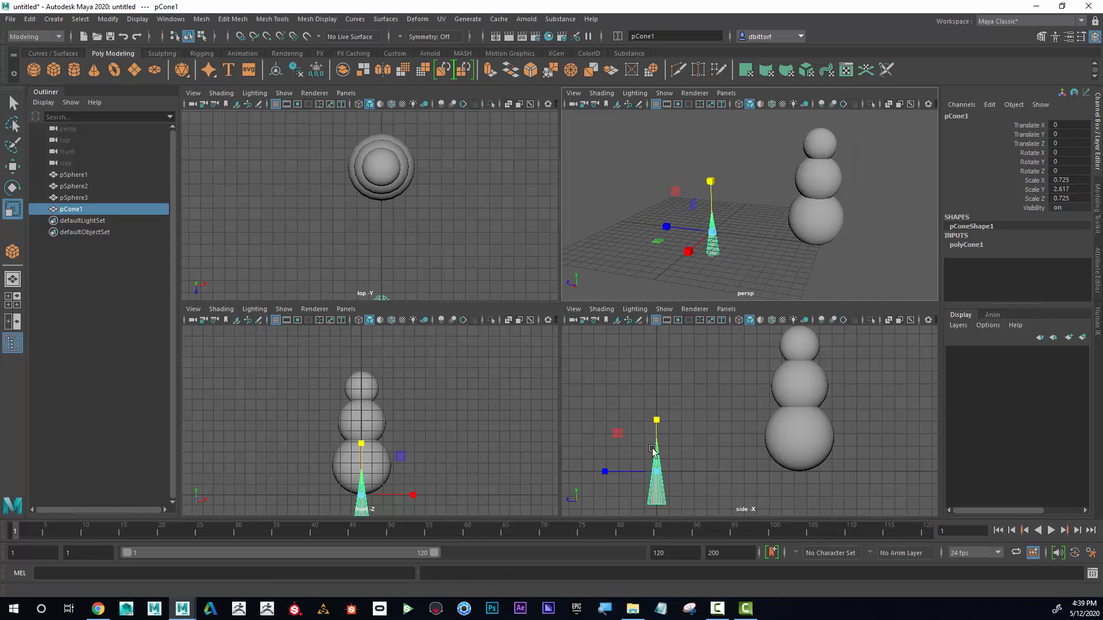
{"action": "middle_click_drag", "start_coordinate": [405, 429], "coordinate": [411, 401], "text": "alt"}
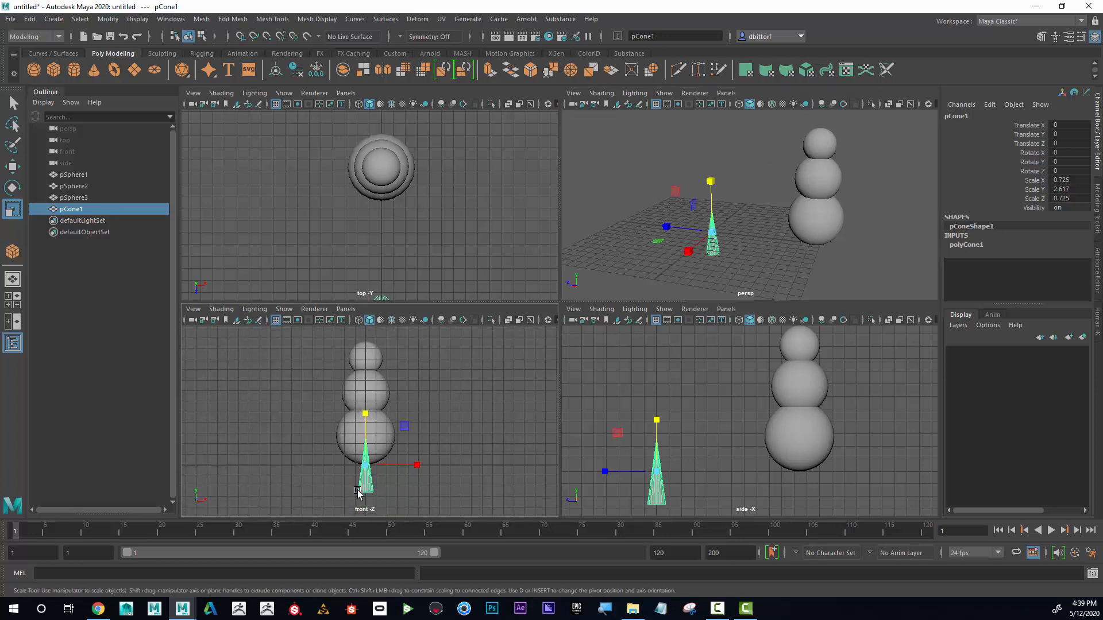
{"action": "right_click_drag", "start_coordinate": [801, 442], "coordinate": [804, 373]}
{"action": "left_click", "coordinate": [657, 468]}
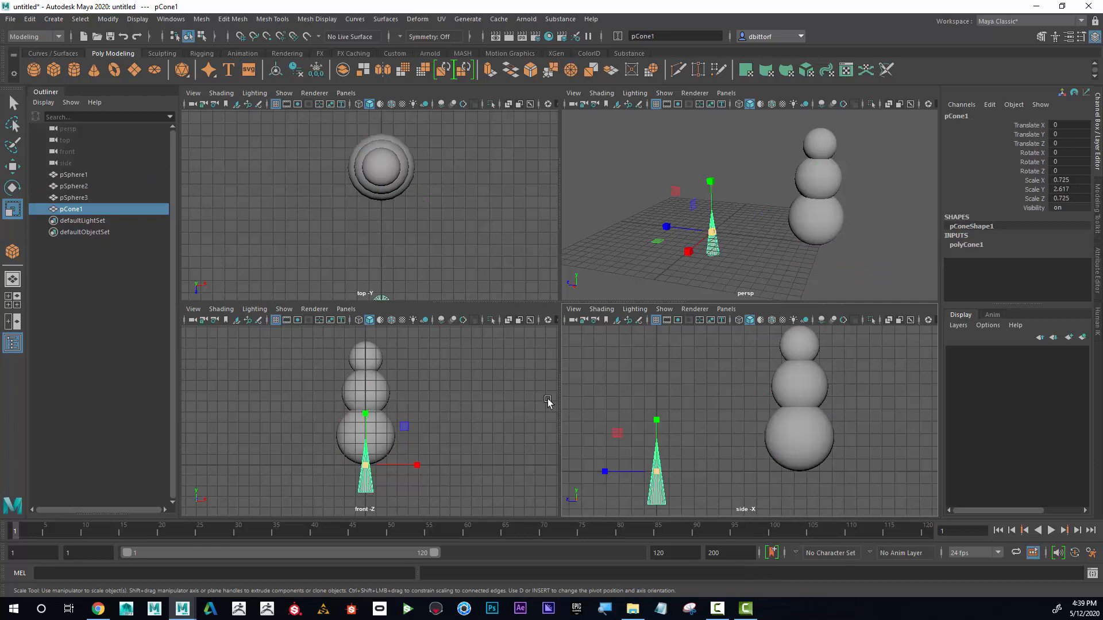
Rotate the cone to about 90.877 degrees in X and move it against the top sphere's front, at about Y 10, Z -7.706.
{"action": "left_click", "coordinate": [13, 188]}
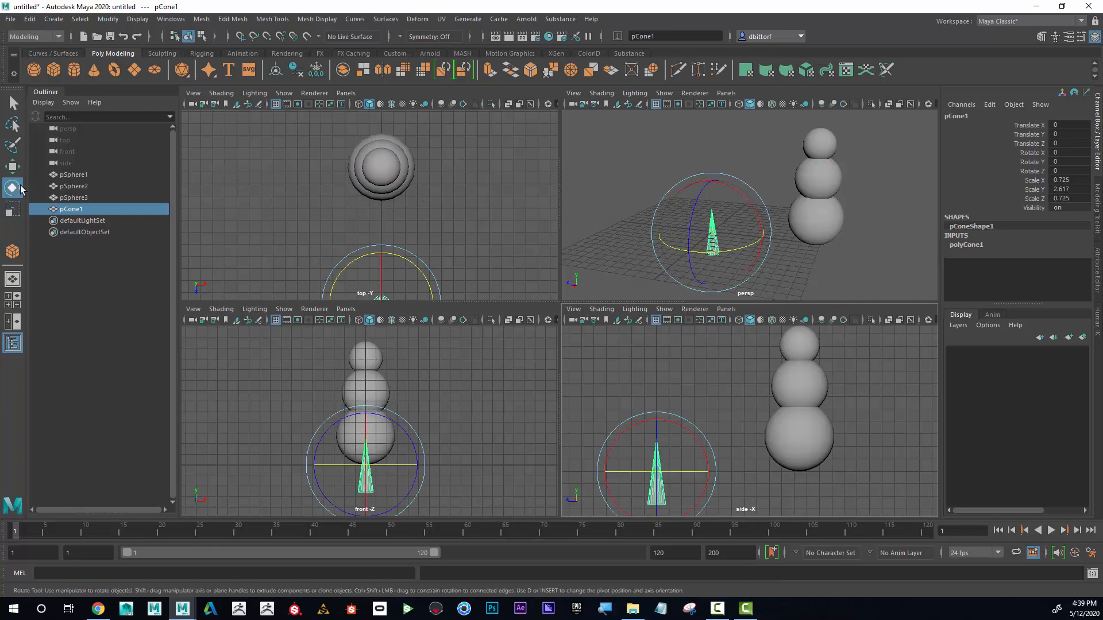
{"action": "left_click_drag", "start_coordinate": [645, 423], "coordinate": [596, 491]}
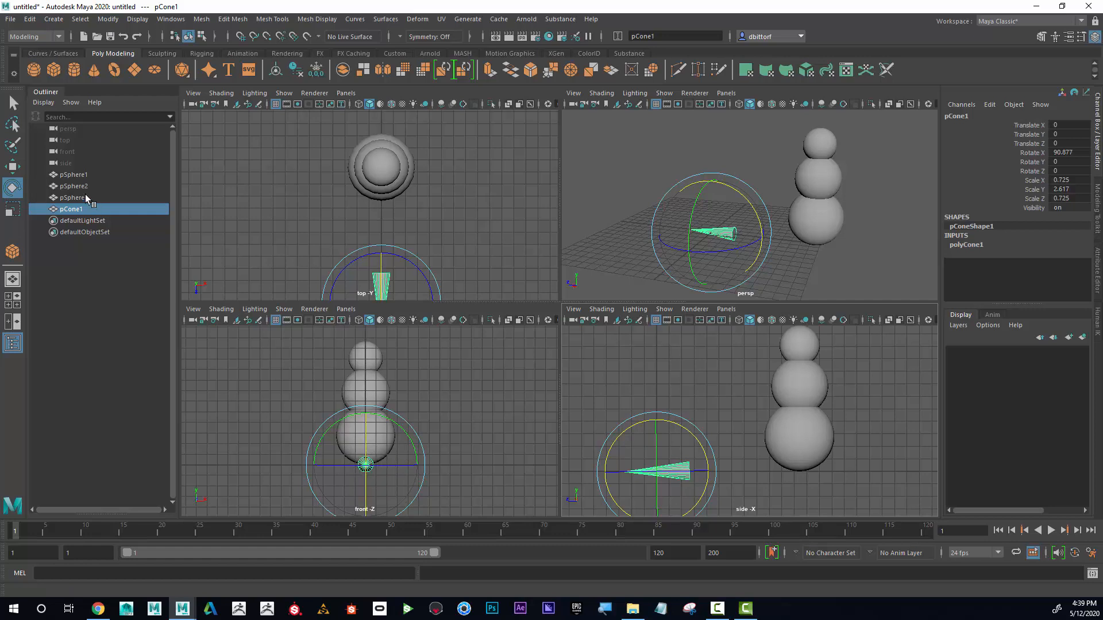
{"action": "left_click", "coordinate": [12, 166]}
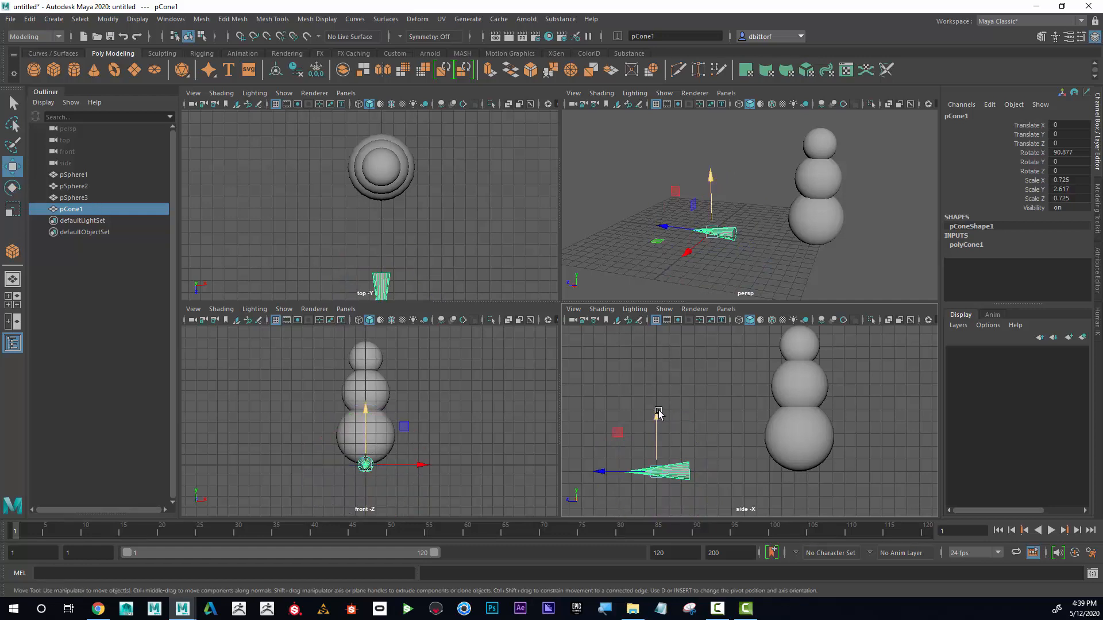
{"action": "left_click_drag", "start_coordinate": [658, 414], "coordinate": [707, 349]}
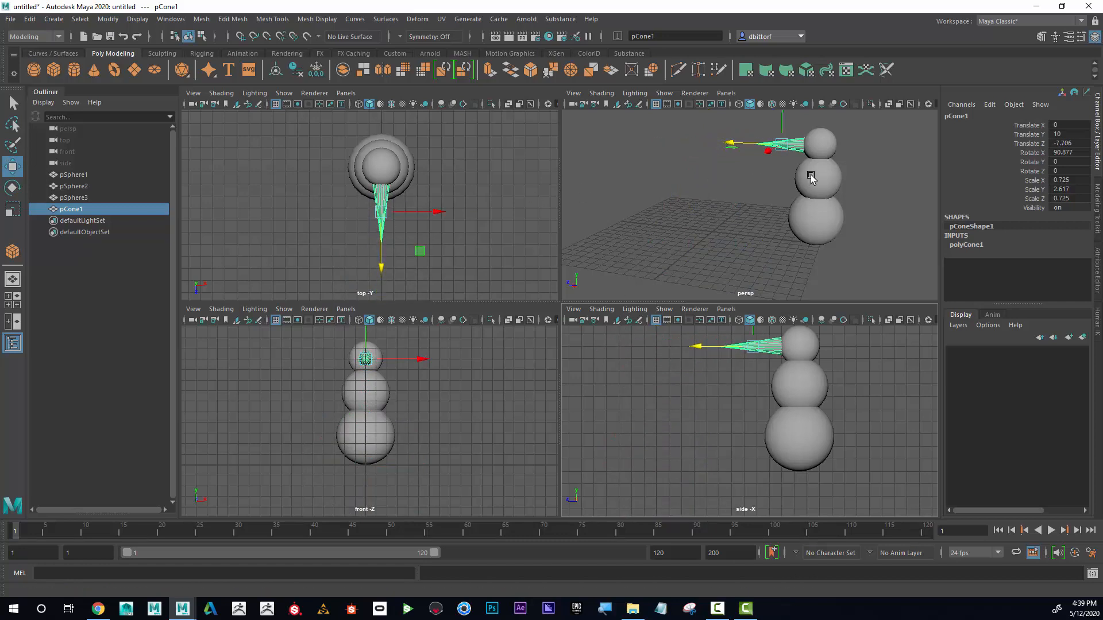
{"action": "left_click_drag", "start_coordinate": [703, 217], "coordinate": [822, 230], "text": "alt"}
{"action": "middle_click_drag", "start_coordinate": [453, 170], "coordinate": [425, 178], "text": "alt"}
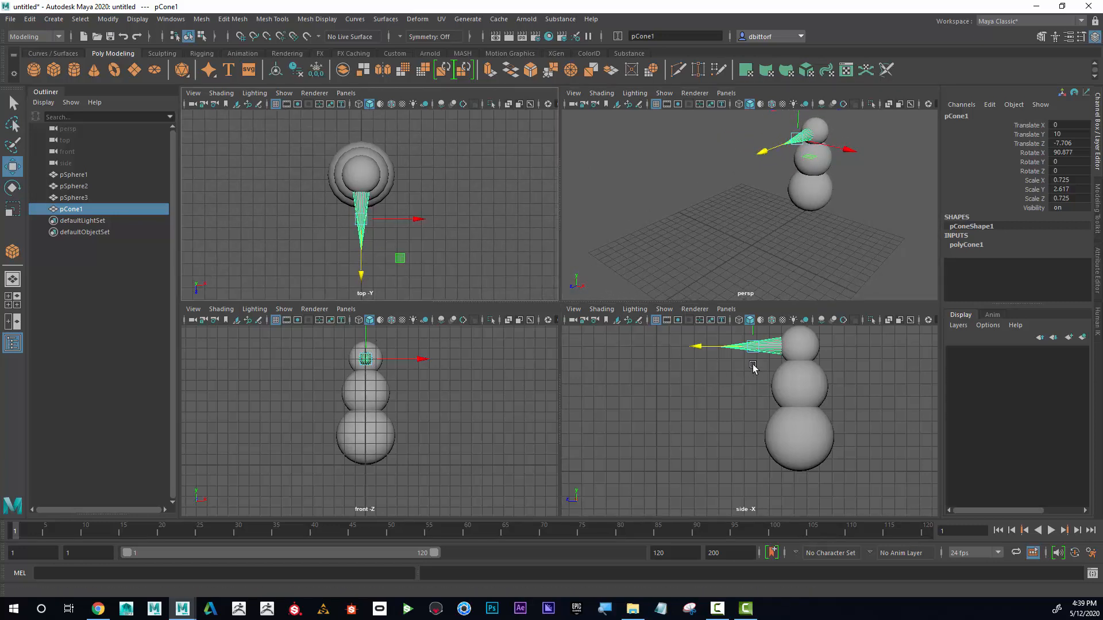
Scale the cone nose down to about 0.184 in X and Z and 1.17 in Y, and move it against the head at about Z -8.78.
{"action": "middle_click_drag", "start_coordinate": [757, 374], "coordinate": [749, 388], "text": "alt"}
{"action": "right_click_drag", "start_coordinate": [750, 388], "coordinate": [875, 360], "text": "alt"}
{"action": "middle_click_drag", "start_coordinate": [891, 373], "coordinate": [863, 448], "text": "alt"}
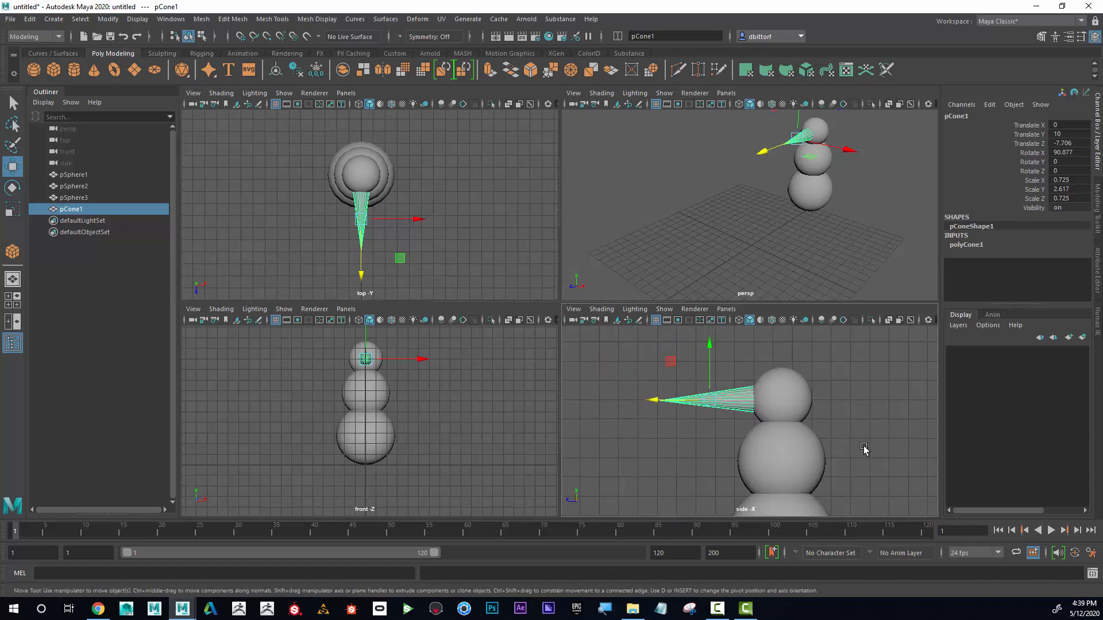
{"action": "right_click_drag", "start_coordinate": [864, 449], "coordinate": [896, 453], "text": "alt"}
{"action": "left_click", "coordinate": [12, 210]}
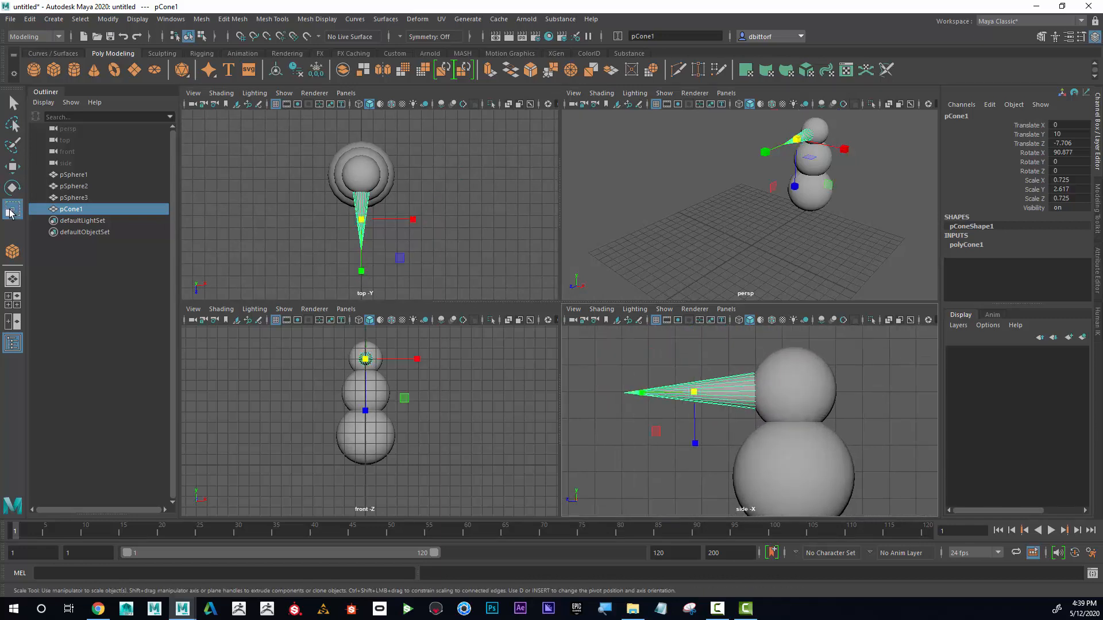
{"action": "left_click_drag", "start_coordinate": [698, 392], "coordinate": [676, 389]}
{"action": "left_click", "coordinate": [18, 164]}
{"action": "left_click", "coordinate": [12, 208]}
{"action": "left_click", "coordinate": [13, 166]}
{"action": "left_click", "coordinate": [12, 208]}
{"action": "key", "text": "w"}
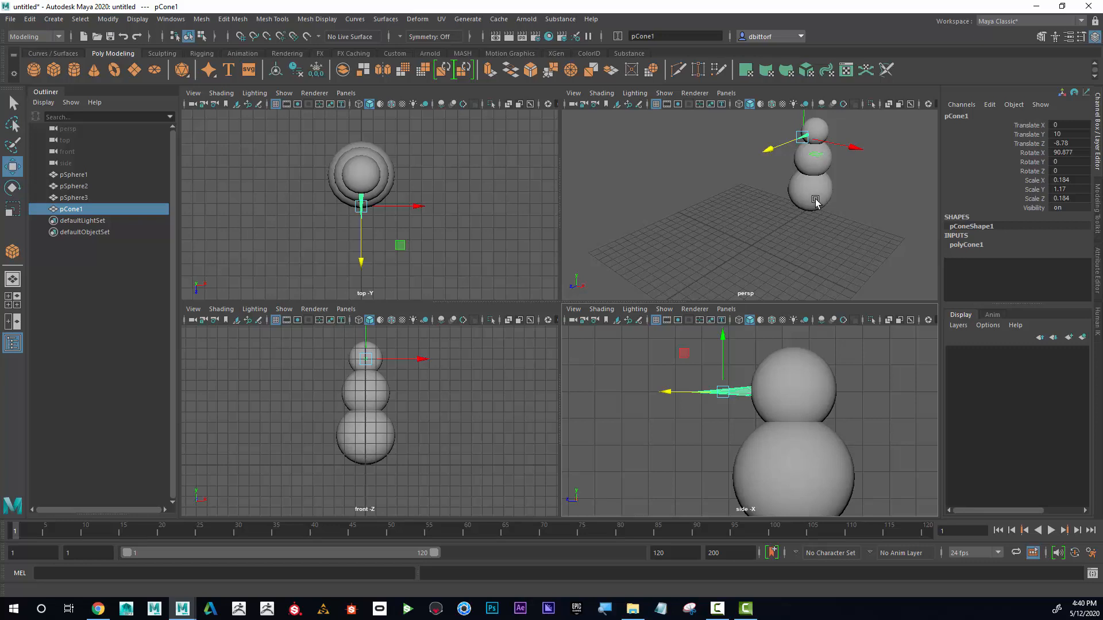
{"action": "middle_click_drag", "start_coordinate": [791, 216], "coordinate": [785, 232], "text": "alt"}
{"action": "left_click_drag", "start_coordinate": [785, 233], "coordinate": [793, 214], "text": "alt"}
{"action": "left_click", "coordinate": [825, 233]}
Create a polygon cylinder at the origin for the hat.
{"action": "middle_click_drag", "start_coordinate": [845, 222], "coordinate": [823, 245], "text": "alt"}
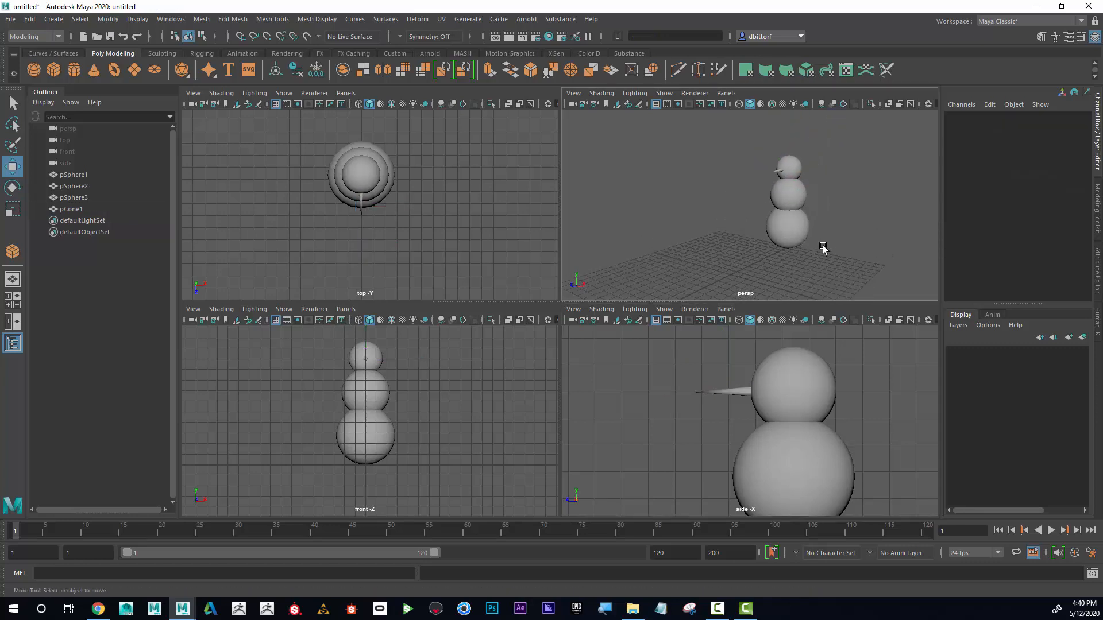
{"action": "left_click_drag", "start_coordinate": [823, 247], "coordinate": [802, 293], "text": "alt"}
{"action": "mouse_move", "coordinate": [866, 228]}
{"action": "left_mouse_down", "text": "alt"}
{"action": "mouse_move", "coordinate": [957, 229]}
{"action": "mouse_move", "coordinate": [792, 220]}
{"action": "mouse_move", "coordinate": [871, 226]}
{"action": "mouse_move", "coordinate": [856, 223]}
{"action": "left_mouse_up", "text": "alt"}
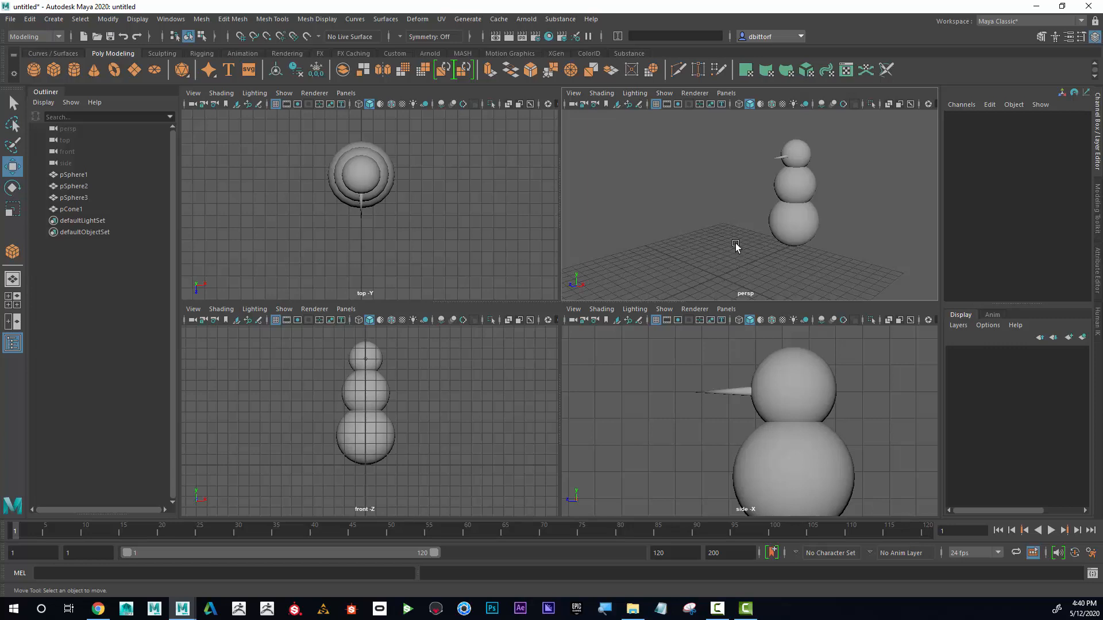
{"action": "right_click_drag", "start_coordinate": [844, 246], "coordinate": [754, 244], "text": "alt"}
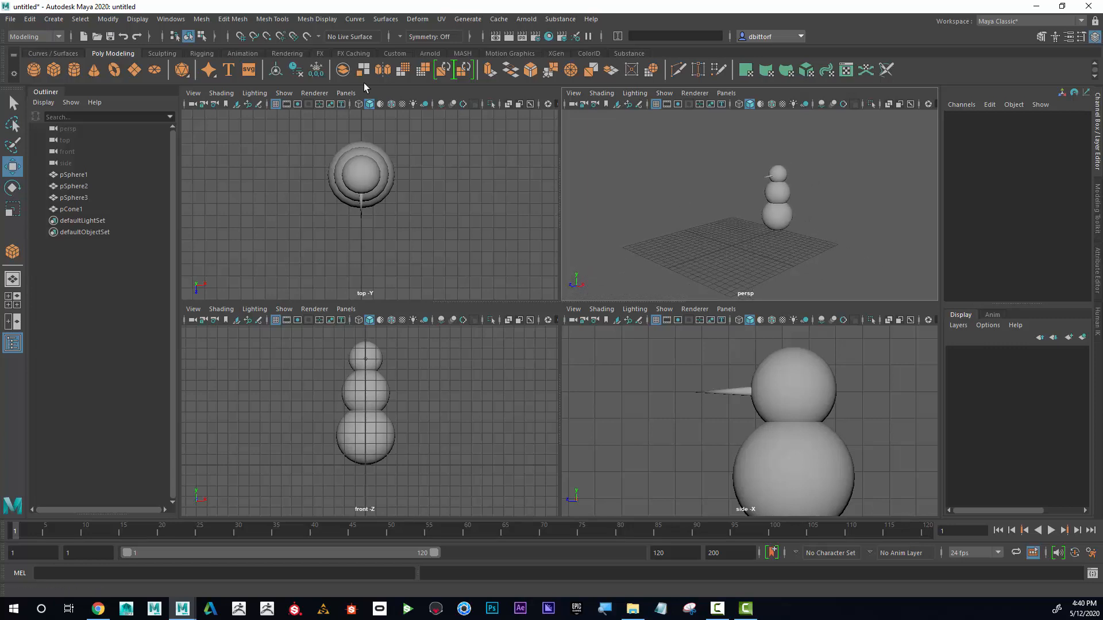
{"action": "left_click", "coordinate": [53, 19]}
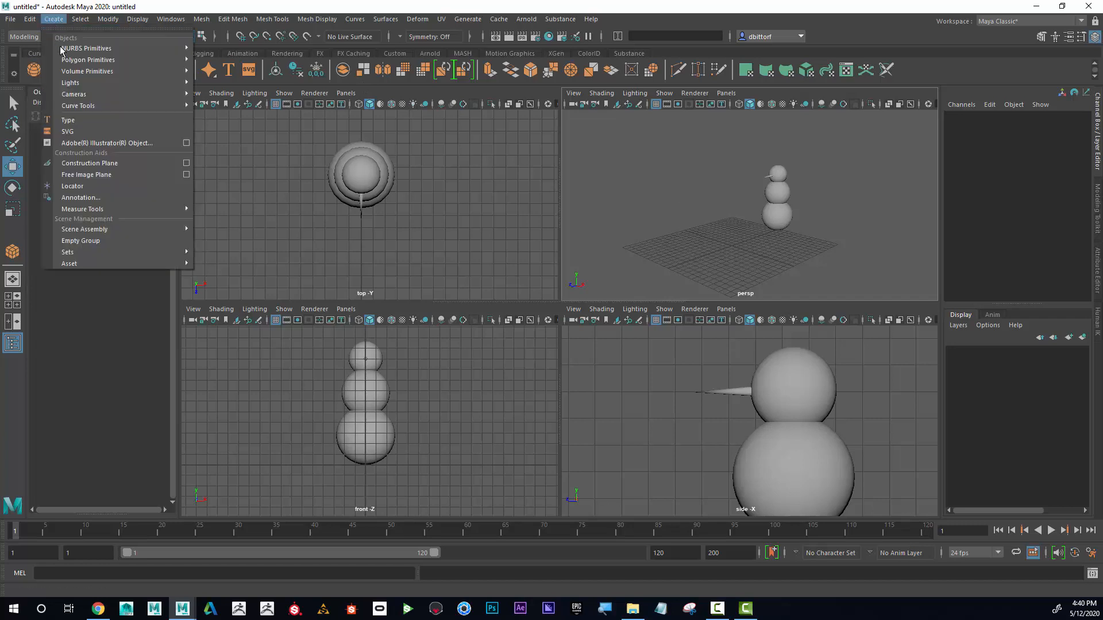
{"action": "mouse_move", "coordinate": [86, 59]}
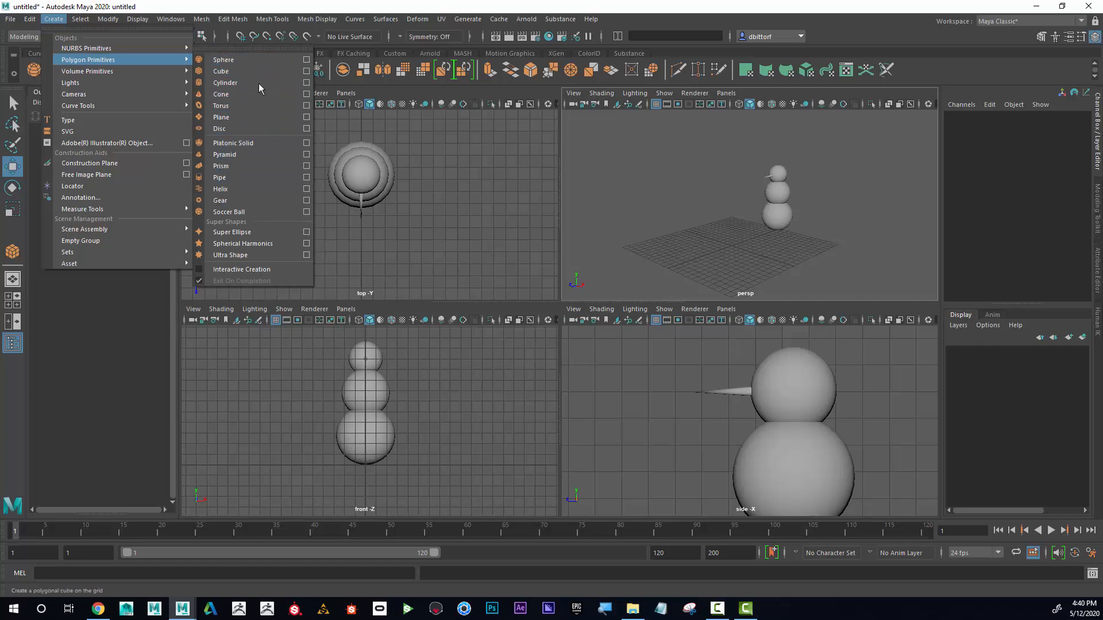
{"action": "left_click", "coordinate": [229, 84]}
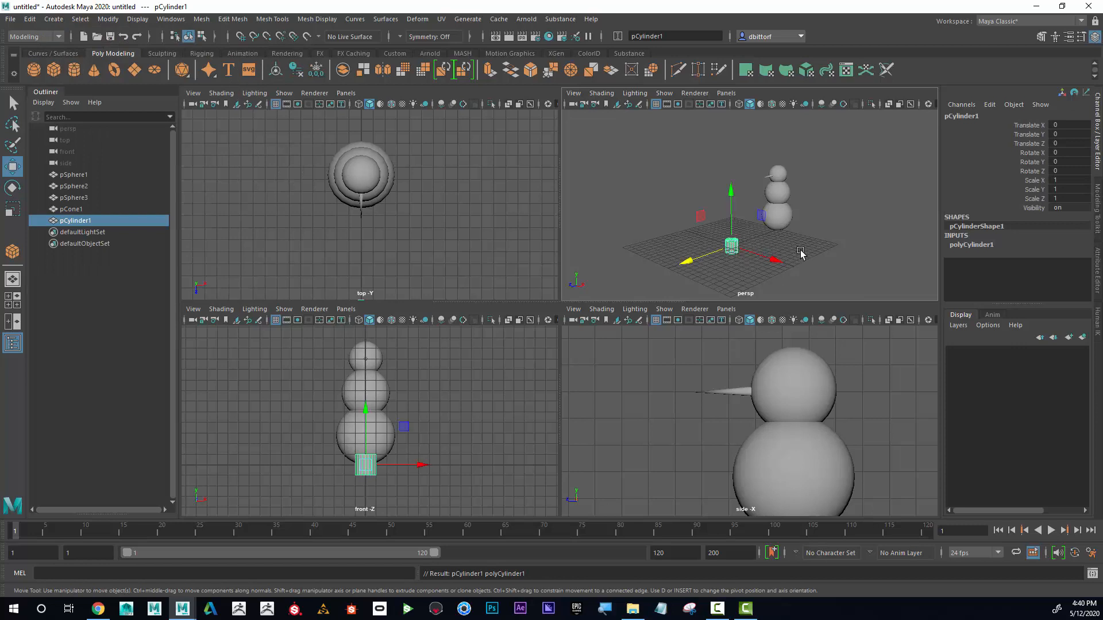
In the side view, move the cylinder on top of the head, to about Y 12.647 and Z -11.208.
{"action": "scroll", "coordinate": [873, 384], "scroll_direction": "down", "scroll_amount": 5}
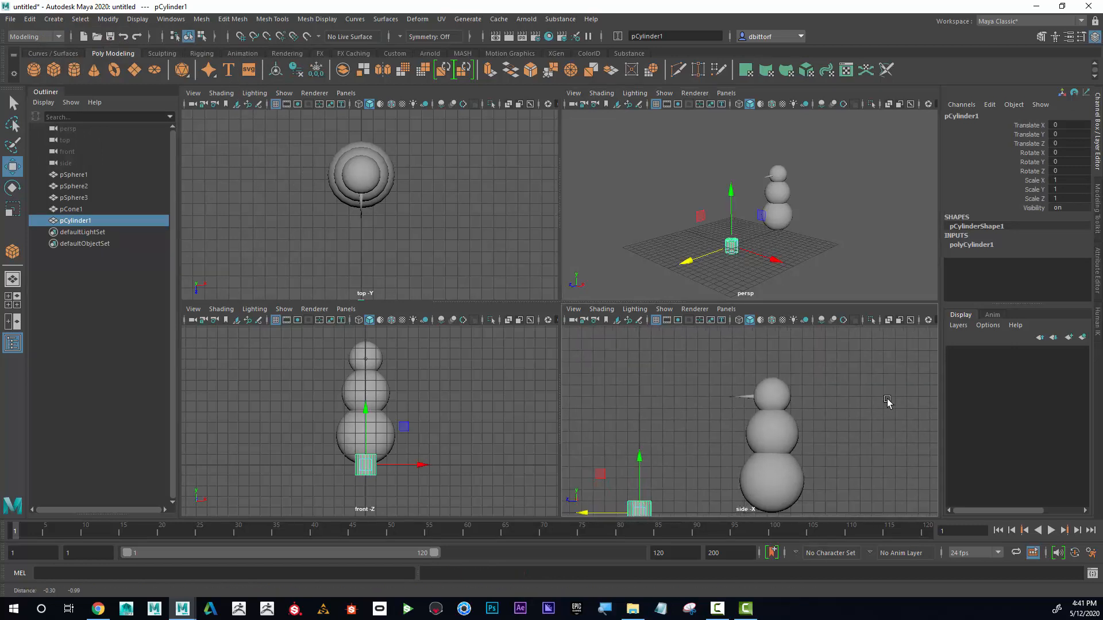
{"action": "left_click_drag", "start_coordinate": [607, 480], "coordinate": [727, 481]}
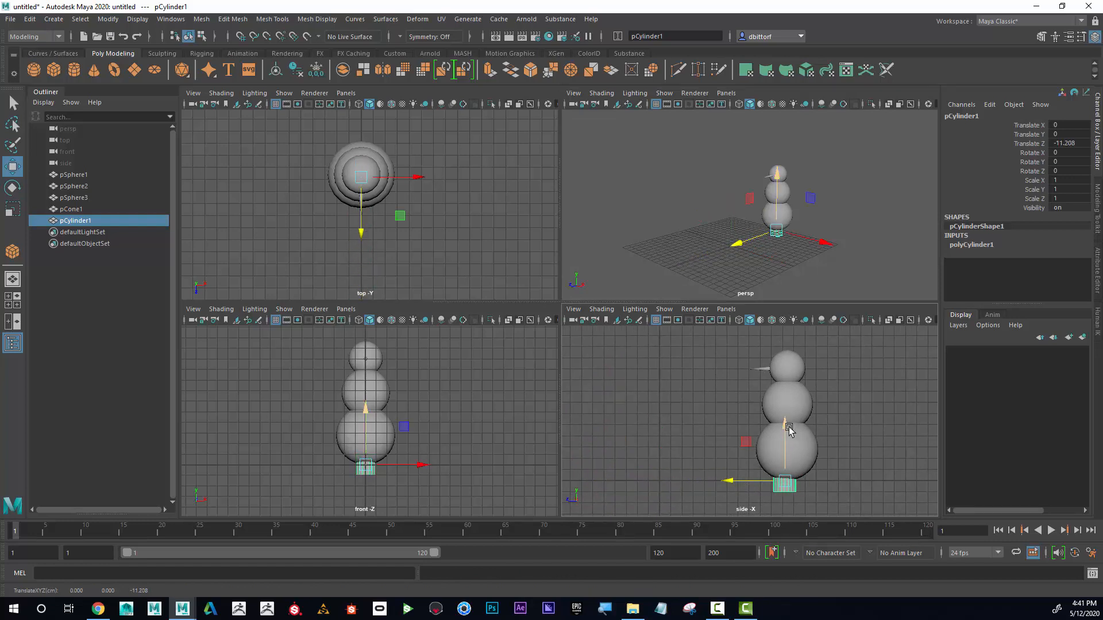
{"action": "left_click_drag", "start_coordinate": [785, 431], "coordinate": [785, 286]}
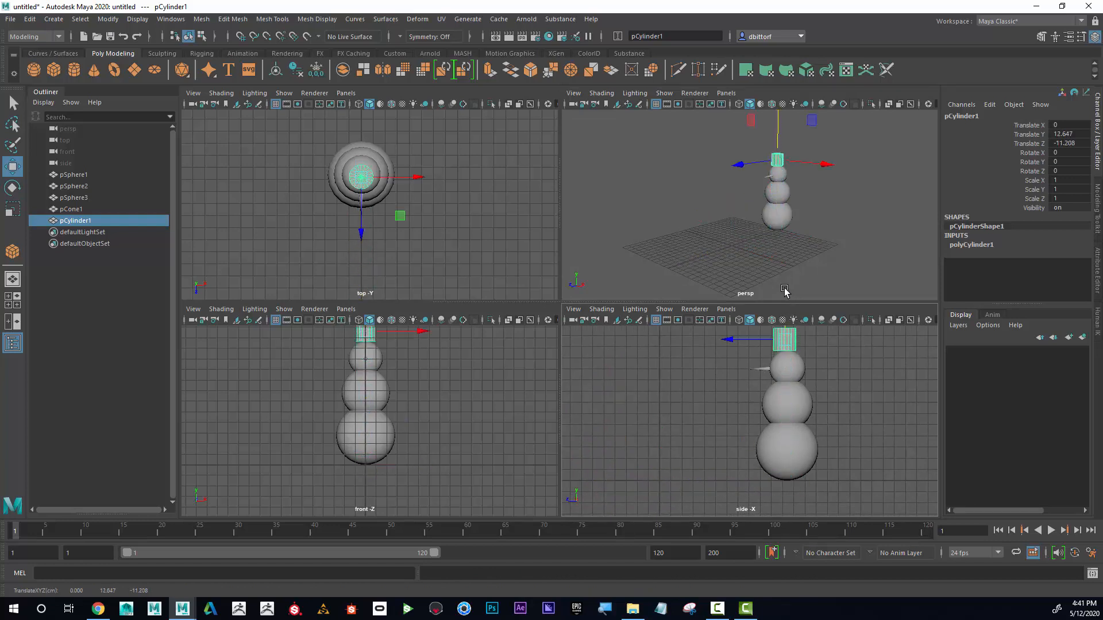
Fine-tune the cylinder's seat on the head in the front and side views, to about X 0.096, Y 12.39, Z -11.413.
{"action": "middle_click_drag", "start_coordinate": [409, 376], "coordinate": [427, 407], "text": "alt"}
{"action": "scroll", "coordinate": [427, 408], "scroll_direction": "up", "scroll_amount": 1}
{"action": "middle_click_drag", "start_coordinate": [428, 266], "coordinate": [437, 264], "text": "alt"}
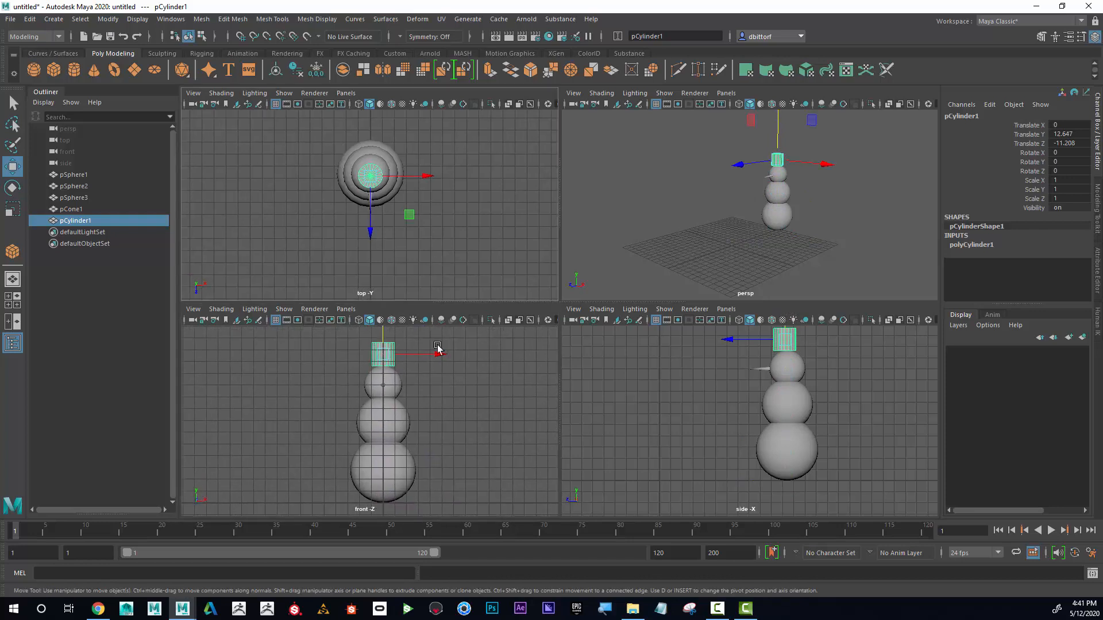
{"action": "scroll", "coordinate": [436, 394], "scroll_direction": "up", "scroll_amount": 1}
{"action": "middle_click_drag", "start_coordinate": [467, 423], "coordinate": [458, 424], "text": "alt"}
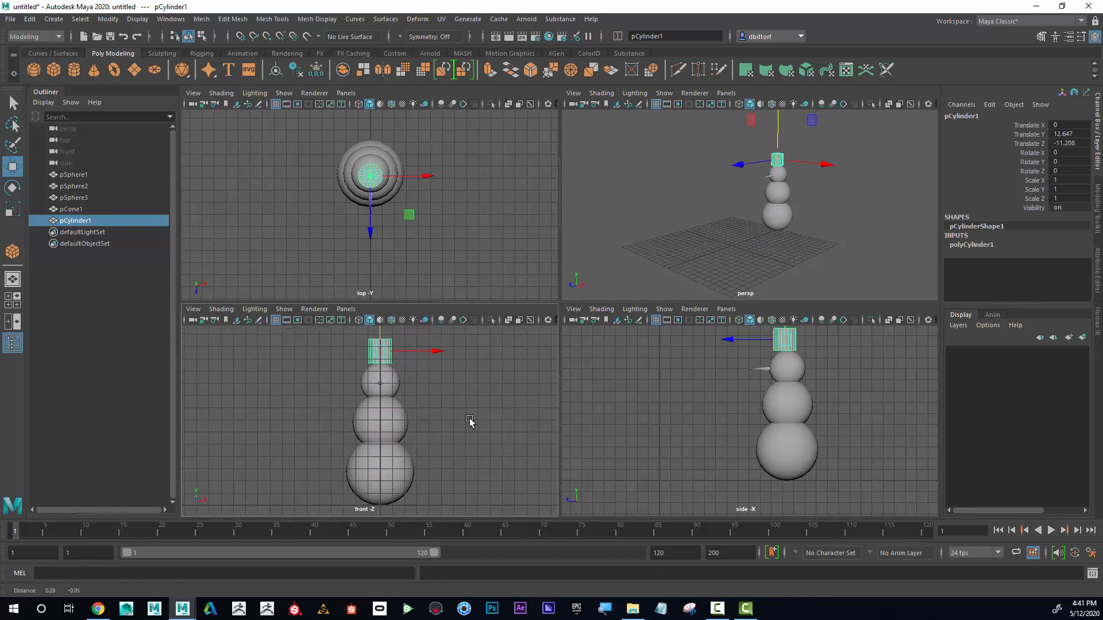
{"action": "middle_click_drag", "start_coordinate": [453, 374], "coordinate": [460, 382], "text": "alt"}
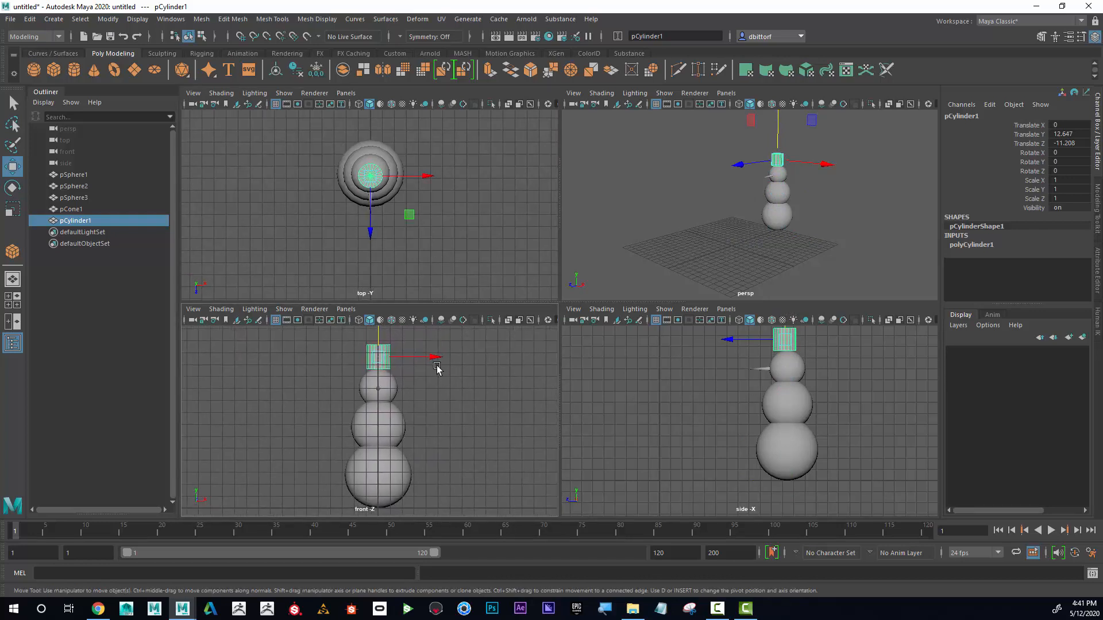
{"action": "left_click_drag", "start_coordinate": [433, 359], "coordinate": [434, 359]}
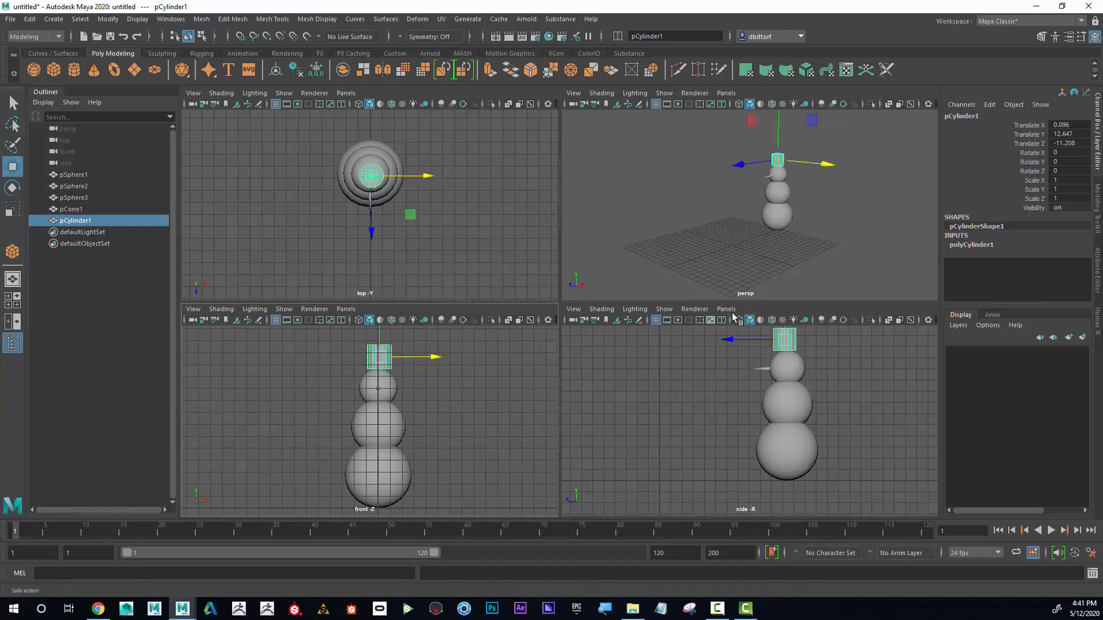
{"action": "middle_click_drag", "start_coordinate": [804, 340], "coordinate": [794, 357], "text": "alt"}
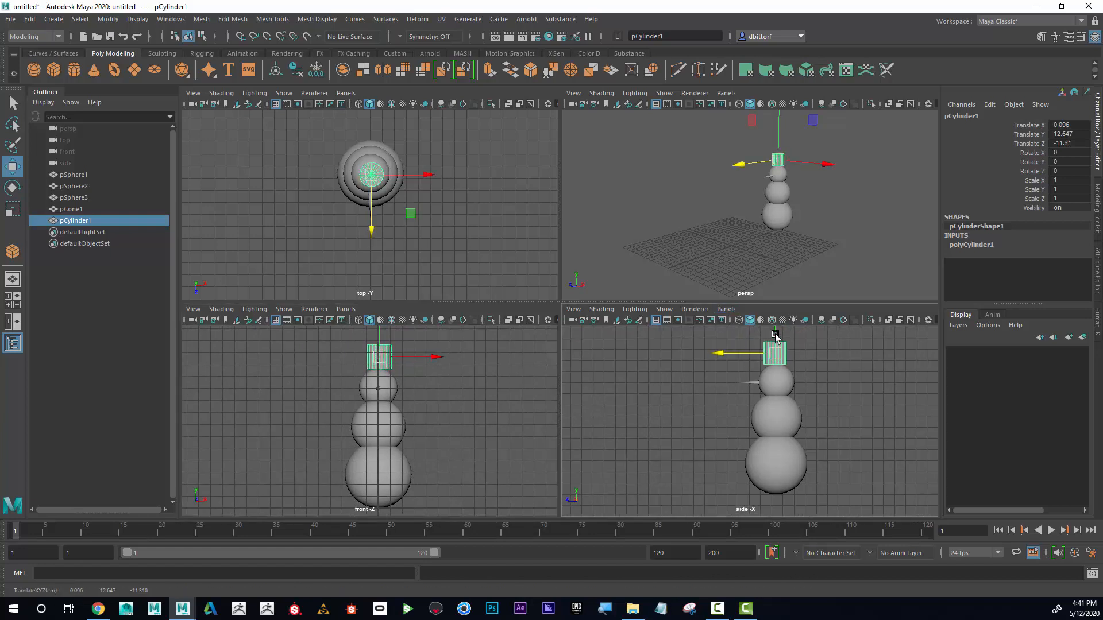
{"action": "left_click_drag", "start_coordinate": [777, 332], "coordinate": [778, 336]}
{"action": "middle_click_drag", "start_coordinate": [837, 361], "coordinate": [826, 365], "text": "alt"}
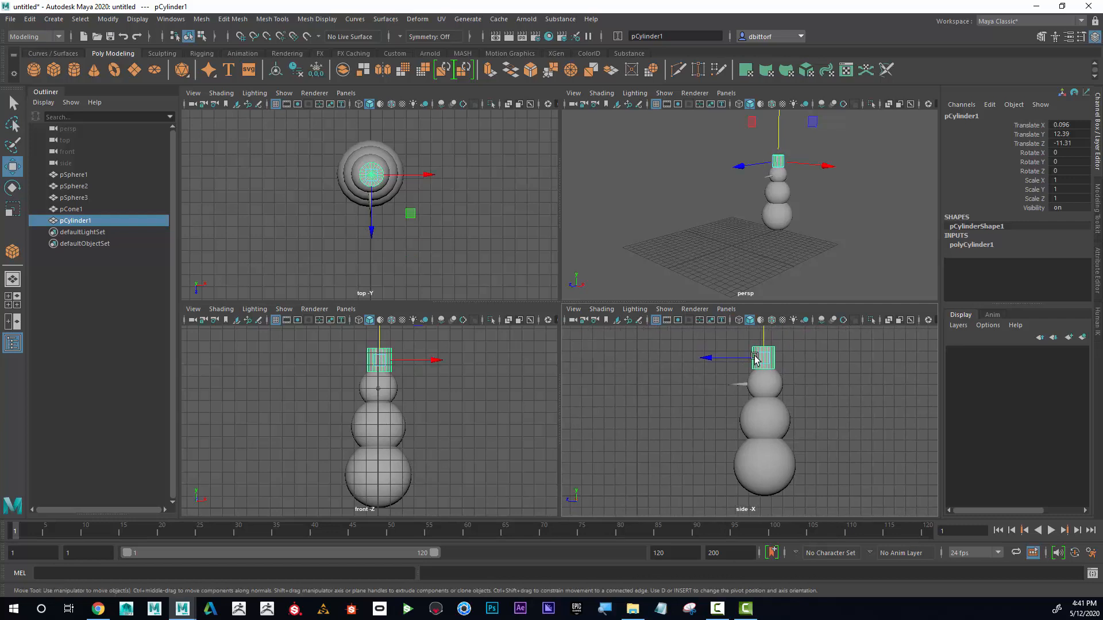
{"action": "left_click_drag", "start_coordinate": [741, 357], "coordinate": [735, 359]}
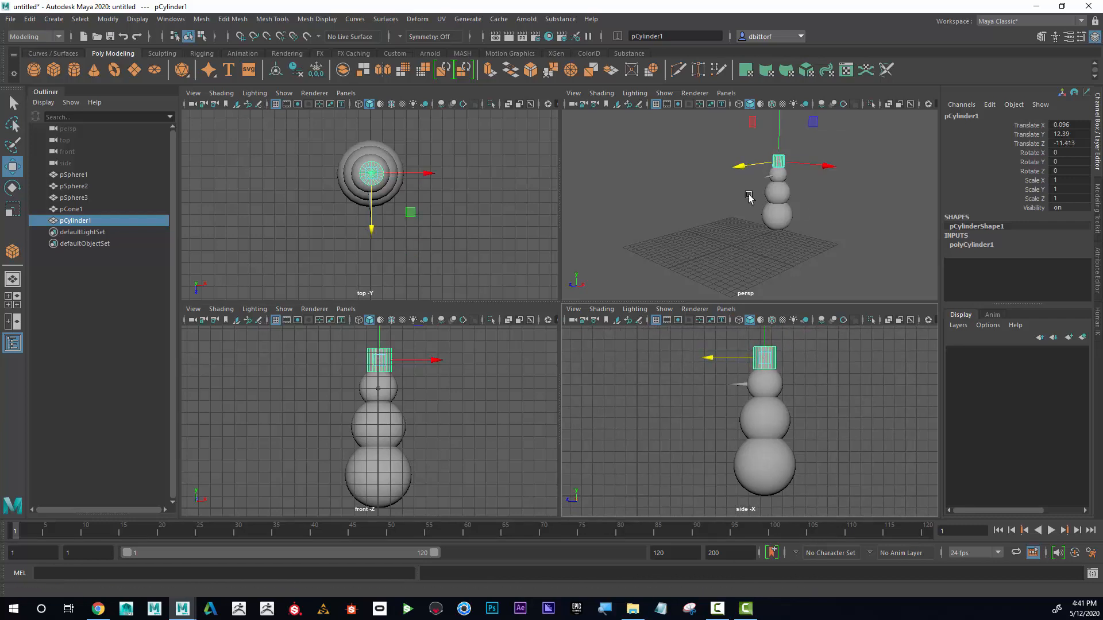
Duplicate the hat cylinder and move the copy out in front of it, to about Z -8.168.
{"action": "middle_click_drag", "start_coordinate": [749, 195], "coordinate": [710, 246], "text": "alt"}
{"action": "right_click_drag", "start_coordinate": [764, 263], "coordinate": [837, 246], "text": "alt"}
{"action": "middle_click_drag", "start_coordinate": [839, 235], "coordinate": [868, 192], "text": "alt"}
{"action": "right_click_drag", "start_coordinate": [800, 236], "coordinate": [832, 243], "text": "alt"}
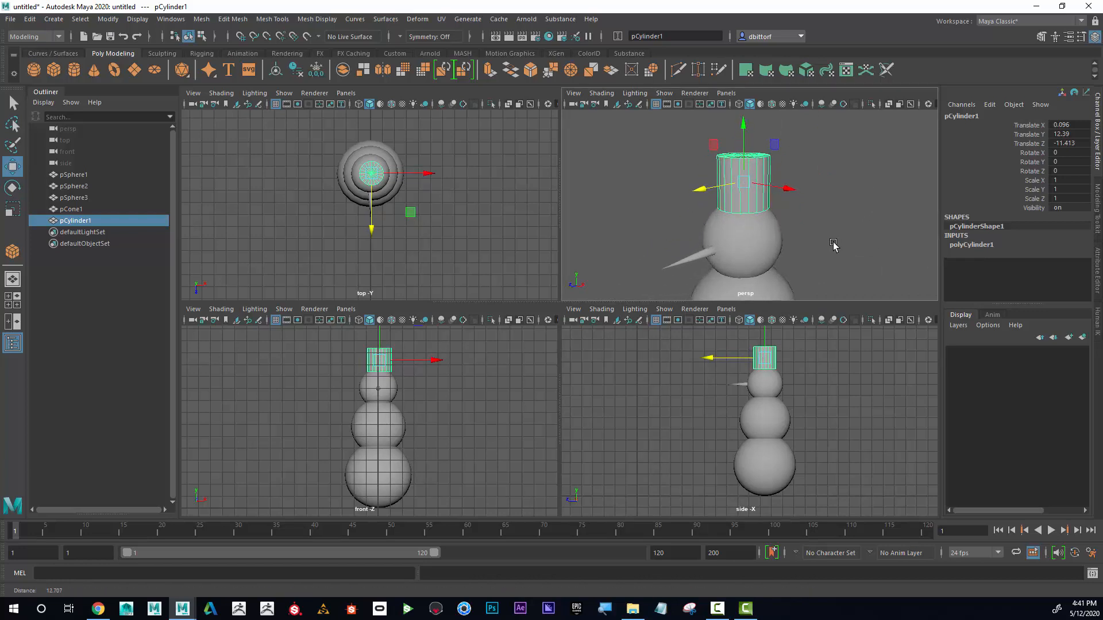
{"action": "middle_click_drag", "start_coordinate": [833, 244], "coordinate": [839, 229], "text": "alt"}
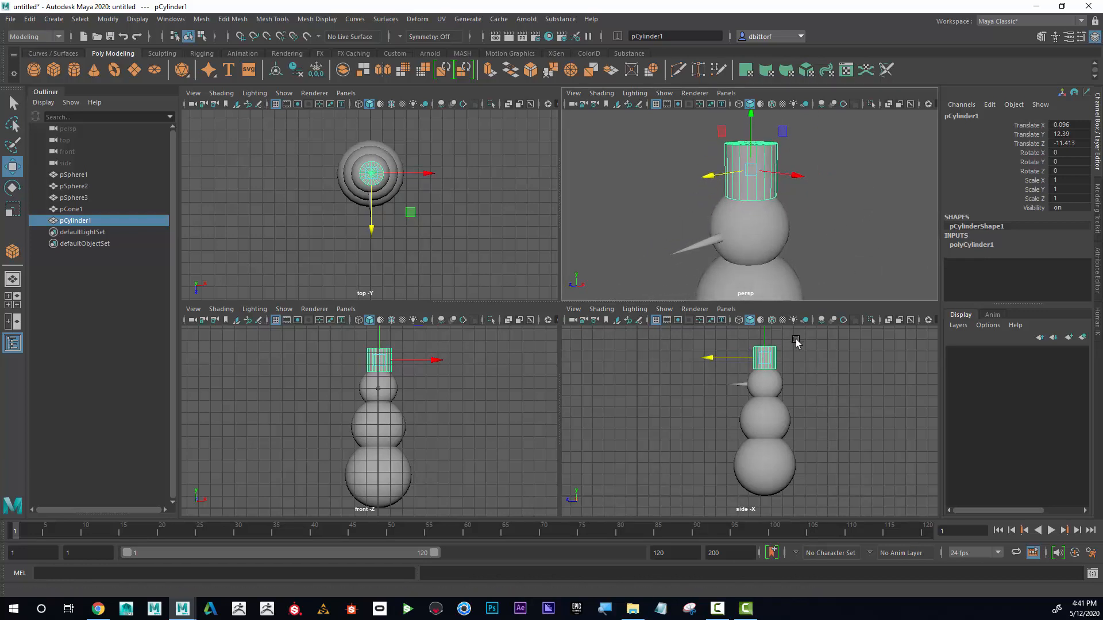
{"action": "key", "text": "ctrl+d"}
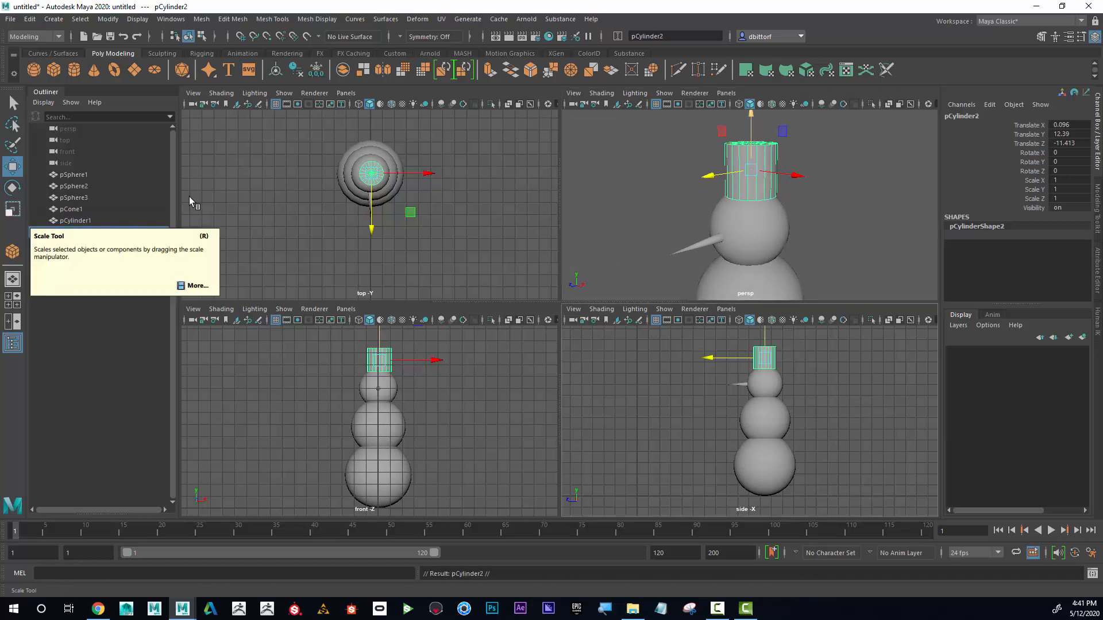
{"action": "left_click_drag", "start_coordinate": [706, 175], "coordinate": [640, 190]}
{"action": "left_click_drag", "start_coordinate": [809, 208], "coordinate": [763, 171], "text": "alt"}
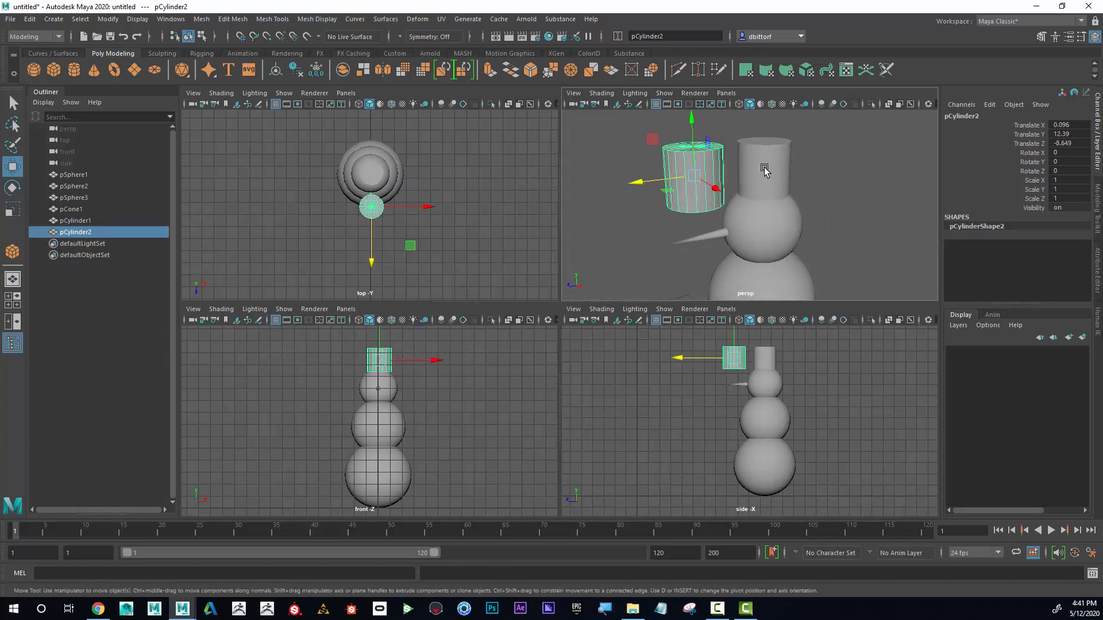
{"action": "key", "text": "ctrl+z"}
{"action": "left_click", "coordinate": [717, 129]}
{"action": "left_click_drag", "start_coordinate": [691, 128], "coordinate": [657, 200]}
{"action": "left_click", "coordinate": [774, 162]}
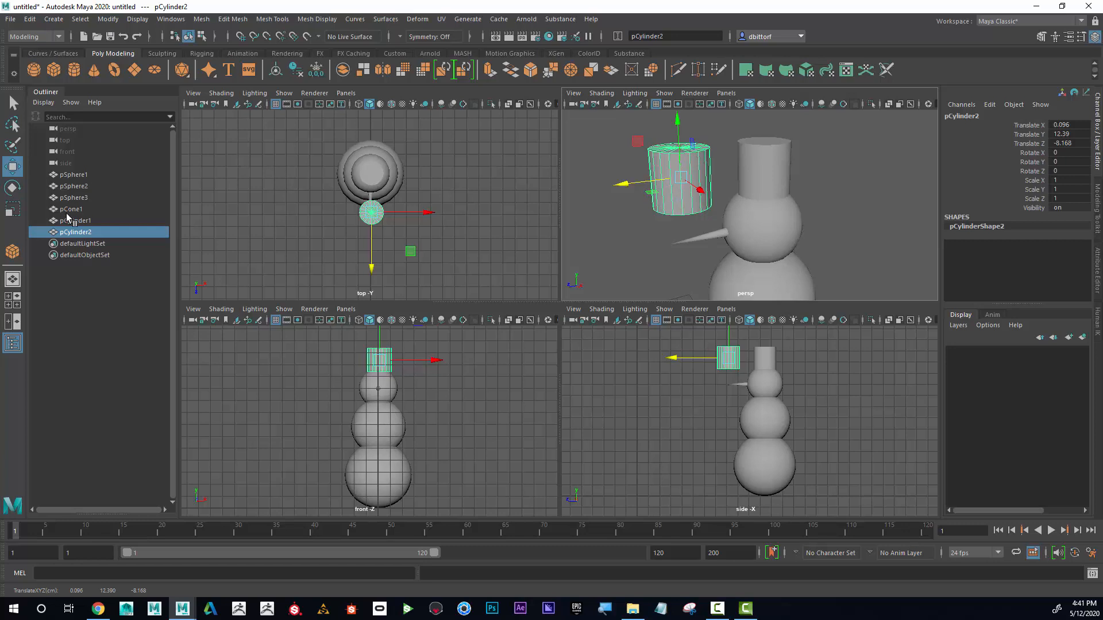
Scale the copy into a disc, about 1.561 in X and Z and 0.152 in Y, and seat it at the hat's base, about Y 11.362, Z -11.317.
{"action": "left_click", "coordinate": [13, 209]}
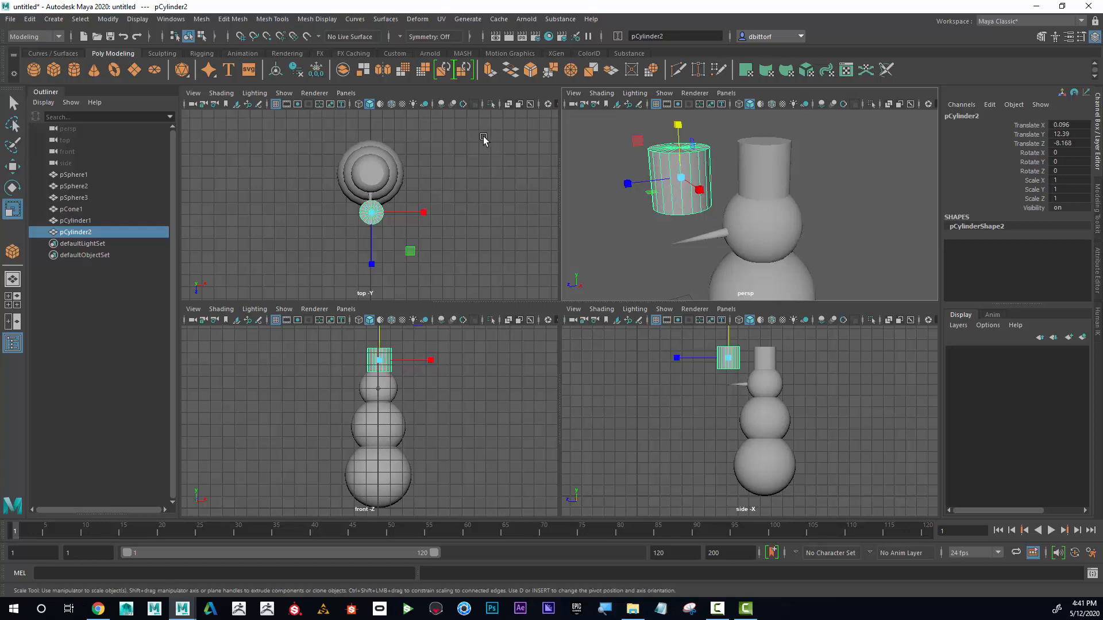
{"action": "left_click_drag", "start_coordinate": [676, 126], "coordinate": [705, 185]}
{"action": "key", "text": "w"}
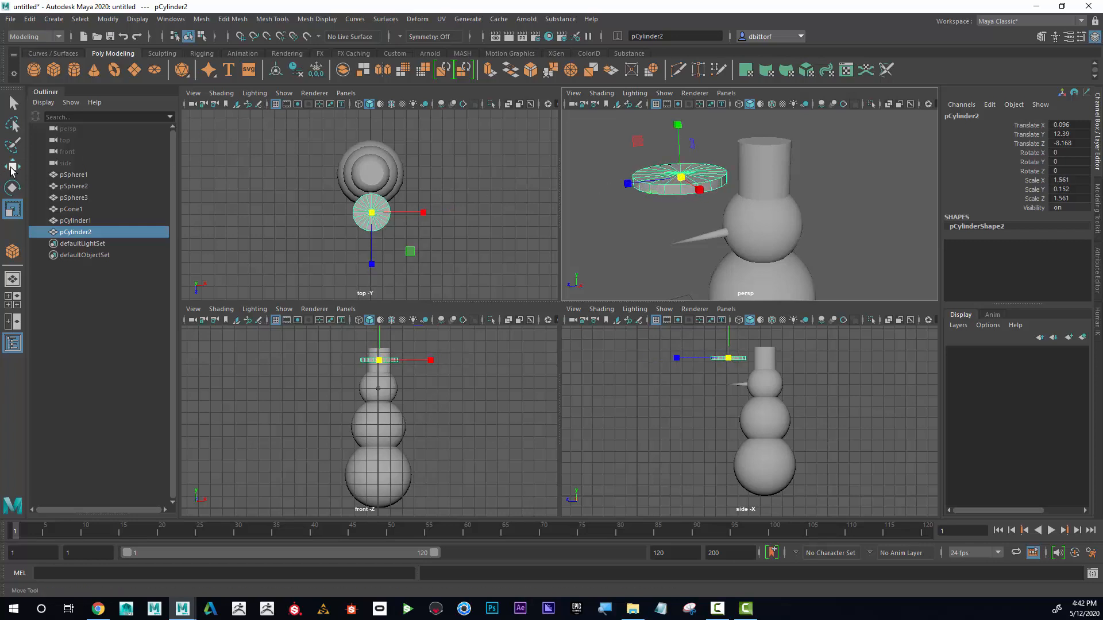
{"action": "left_click_drag", "start_coordinate": [376, 262], "coordinate": [380, 230]}
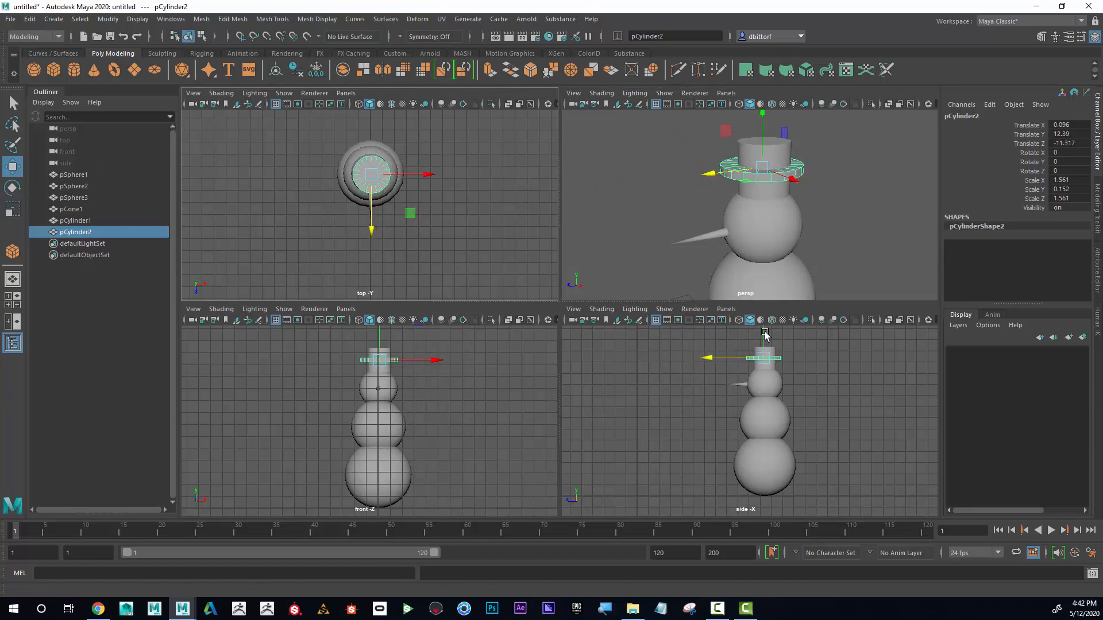
{"action": "left_click_drag", "start_coordinate": [767, 336], "coordinate": [768, 347]}
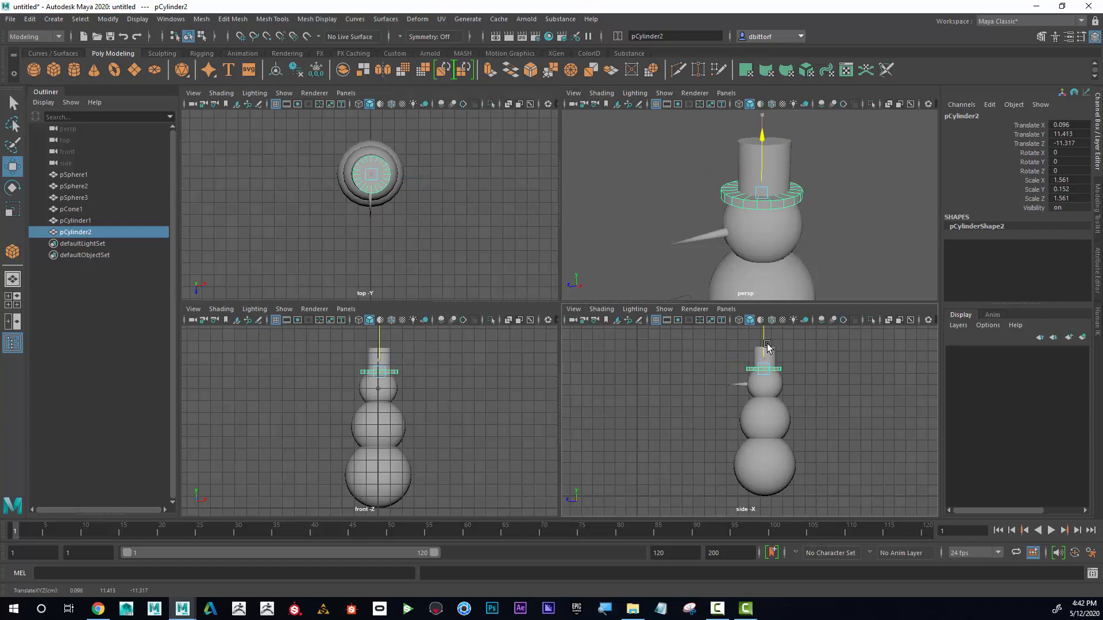
{"action": "left_click", "coordinate": [839, 230]}
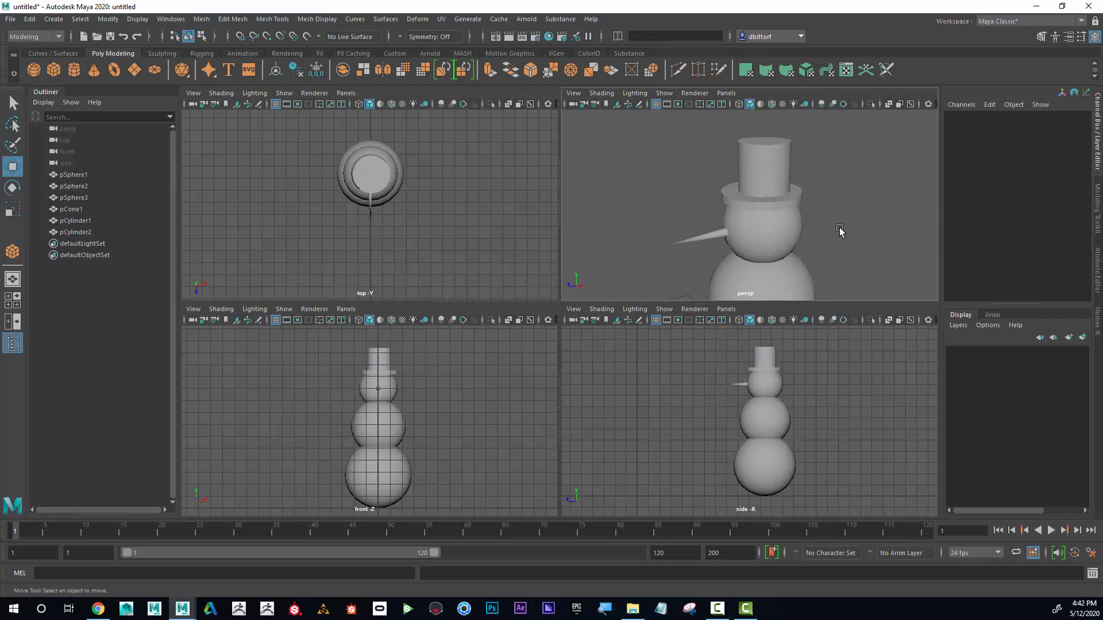
Reselect the hat brim and scale it wider and thinner, to about 2.237 in X and Z and 0.105 in Y.
{"action": "left_click_drag", "start_coordinate": [810, 216], "coordinate": [732, 203], "text": "alt"}
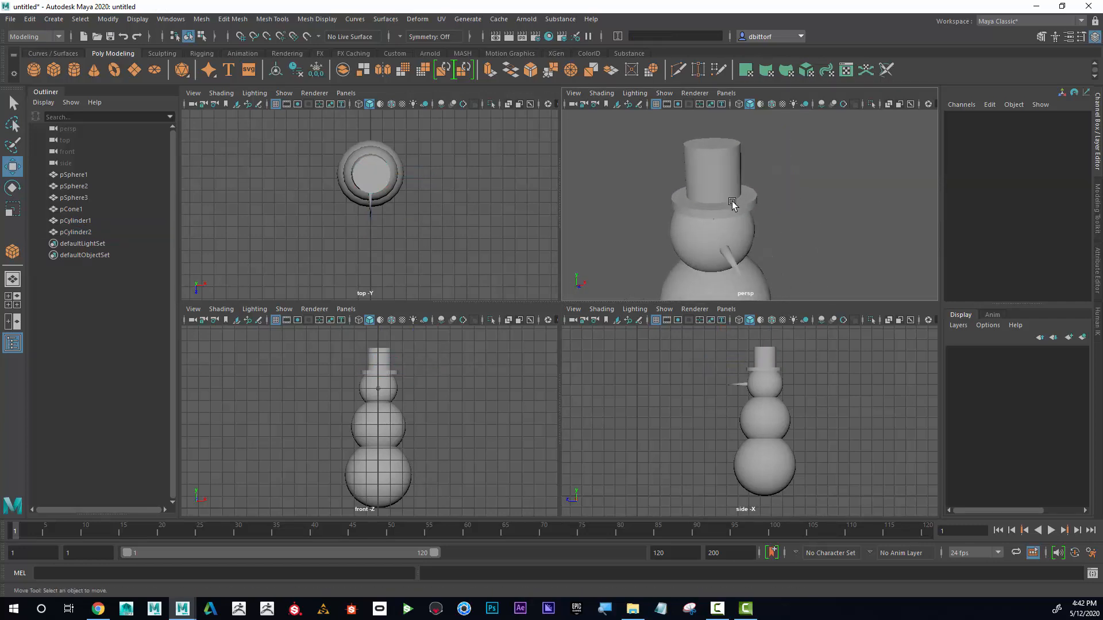
{"action": "key", "text": "ctrl+z"}
{"action": "key", "text": "ctrl+z"}
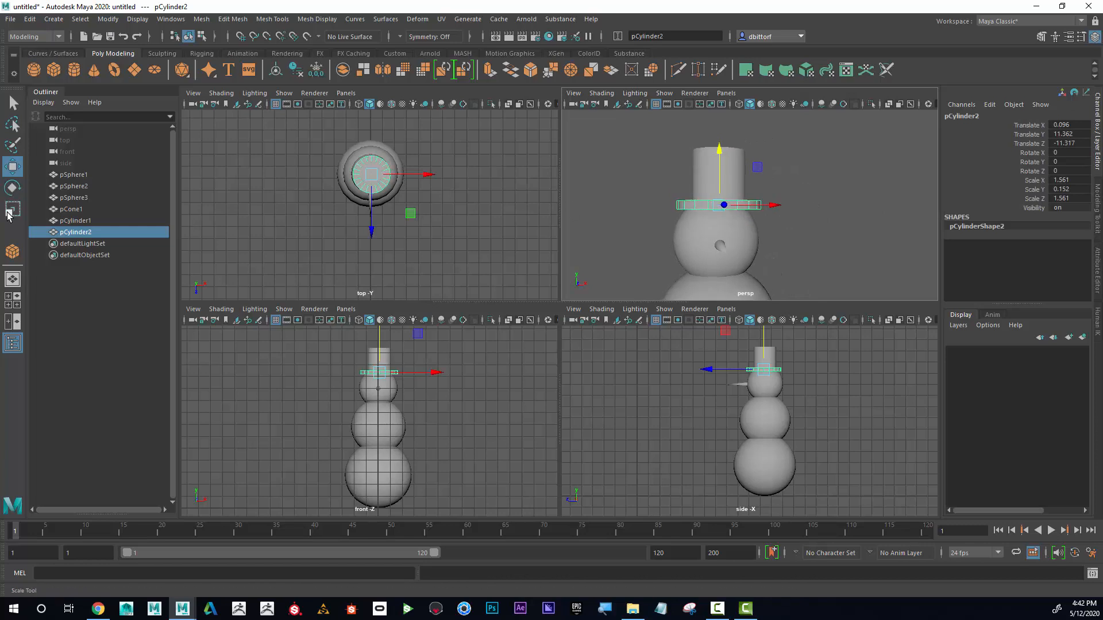
{"action": "key", "text": "r"}
{"action": "middle_click_drag", "start_coordinate": [727, 216], "coordinate": [749, 199]}
{"action": "left_click_drag", "start_coordinate": [716, 145], "coordinate": [728, 176]}
{"action": "left_click_drag", "start_coordinate": [825, 222], "coordinate": [808, 203], "text": "alt"}
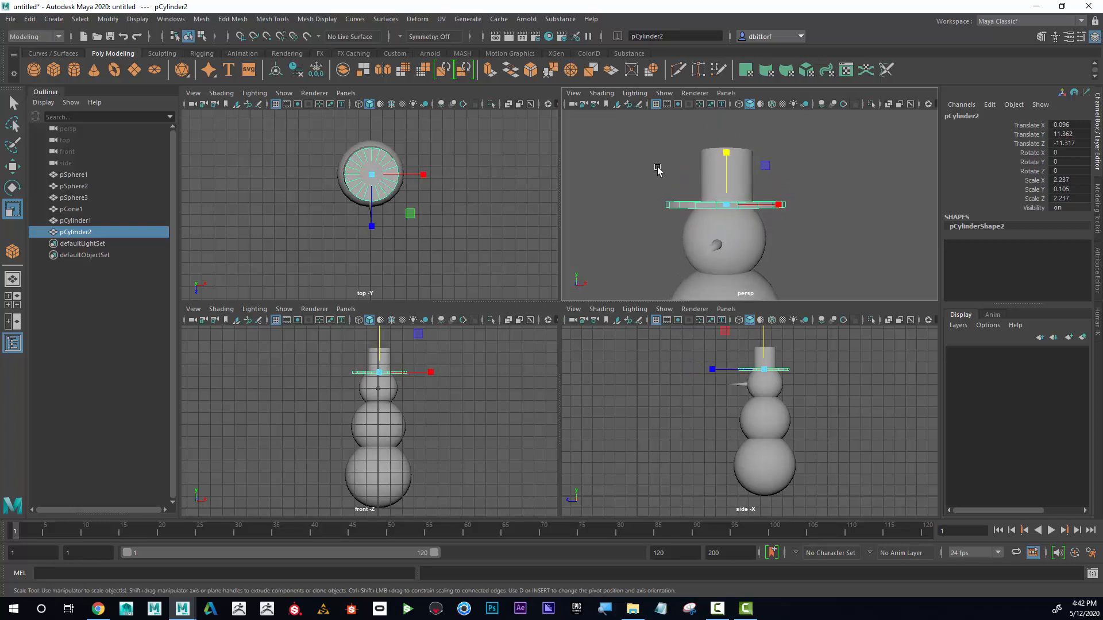
Lower the brim slightly to about Y 11.296, then deselect it and view the whole snowman in perspective.
{"action": "left_click", "coordinate": [13, 167]}
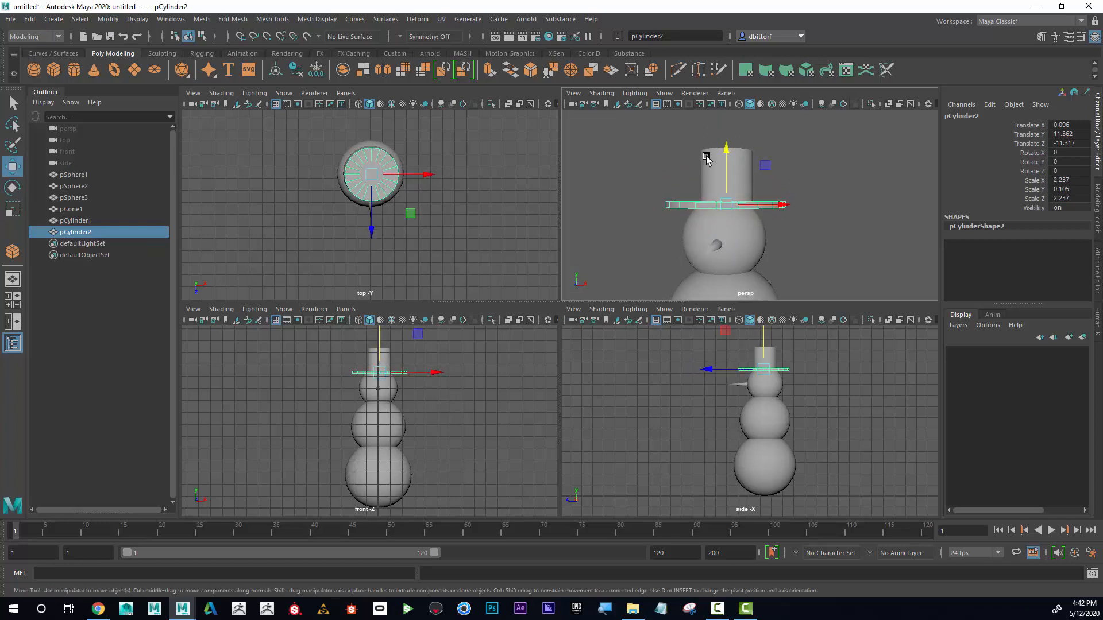
{"action": "left_click_drag", "start_coordinate": [725, 154], "coordinate": [726, 157]}
{"action": "scroll", "coordinate": [810, 227], "scroll_direction": "down", "scroll_amount": 3}
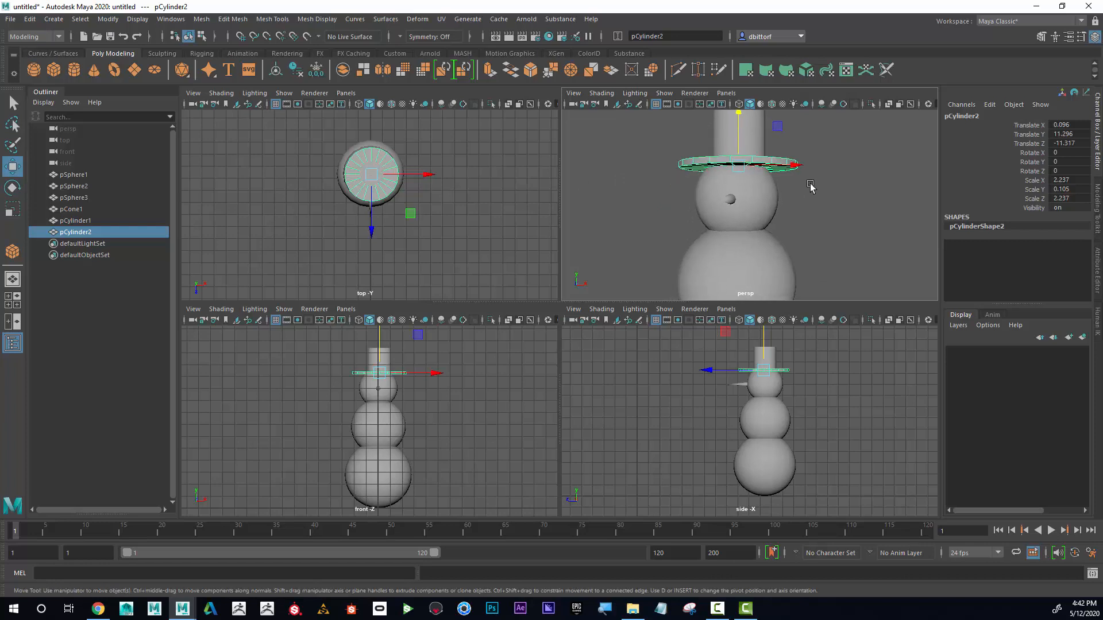
{"action": "left_click", "coordinate": [823, 237]}
{"action": "right_click_drag", "start_coordinate": [819, 226], "coordinate": [777, 236], "text": "alt"}
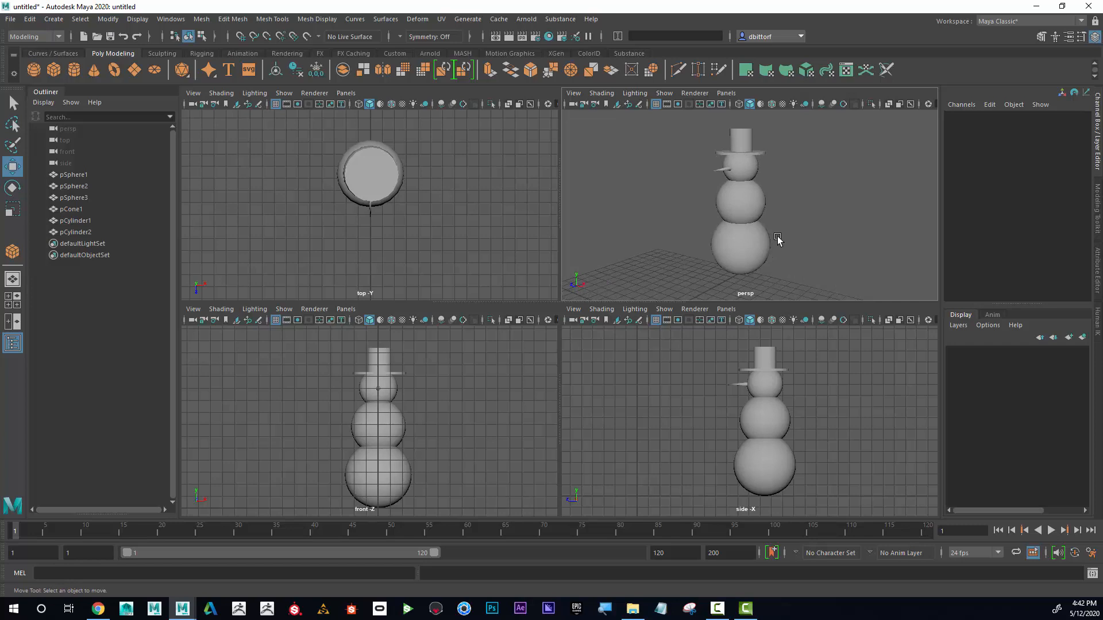
Create a polygon sphere for an eye and raise it to head height, about Y 10.37.
{"action": "left_click", "coordinate": [57, 23]}
{"action": "mouse_move", "coordinate": [95, 60]}
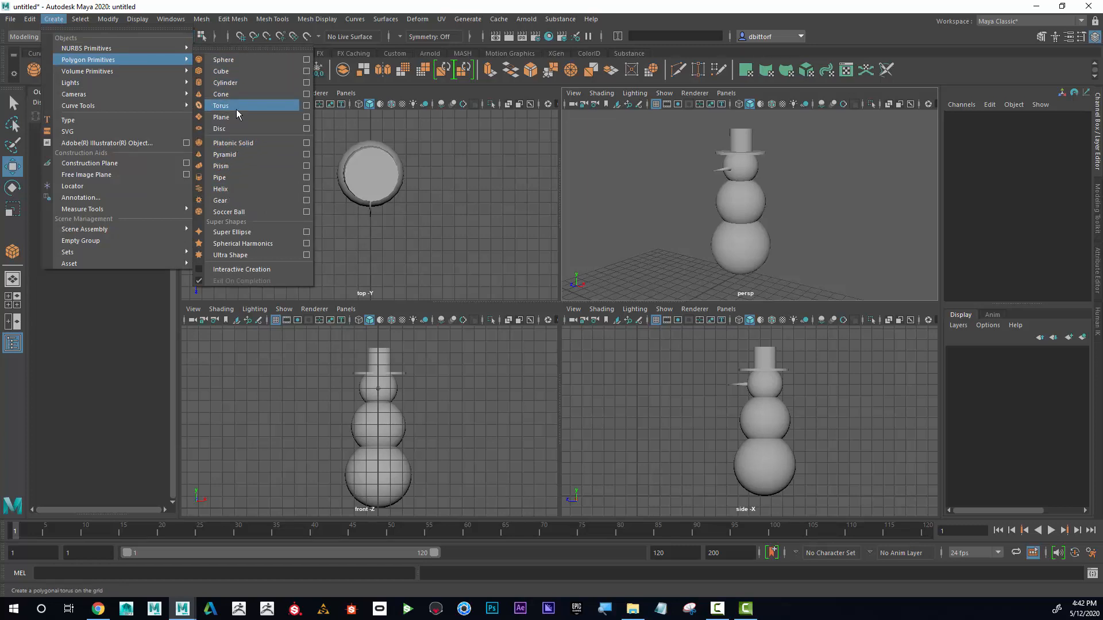
{"action": "left_click", "coordinate": [224, 61]}
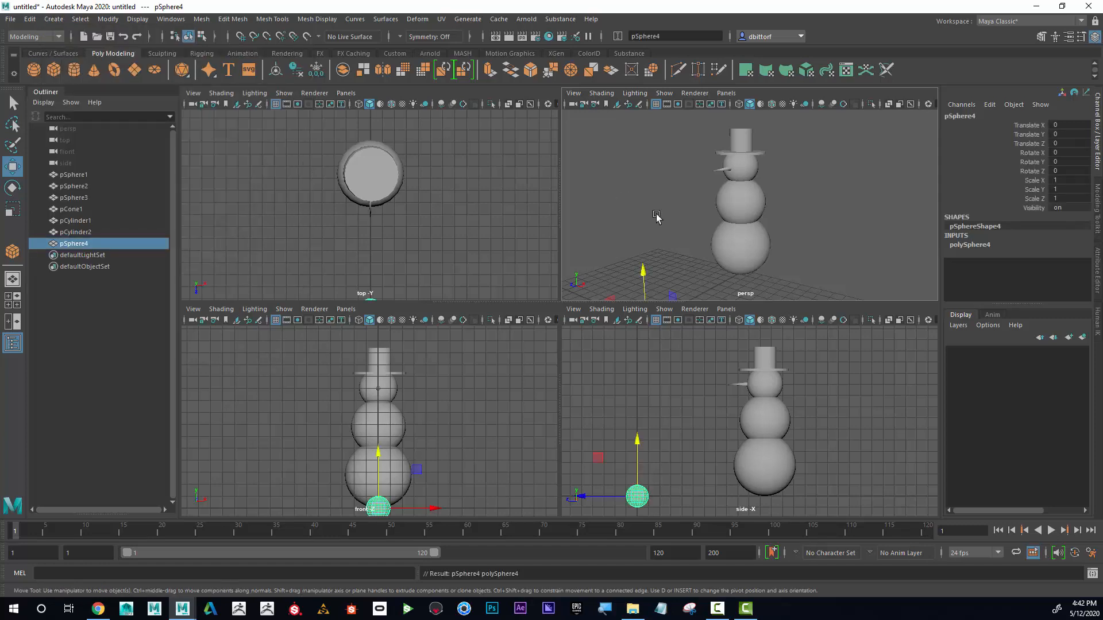
{"action": "middle_click_drag", "start_coordinate": [679, 221], "coordinate": [688, 176], "text": "alt"}
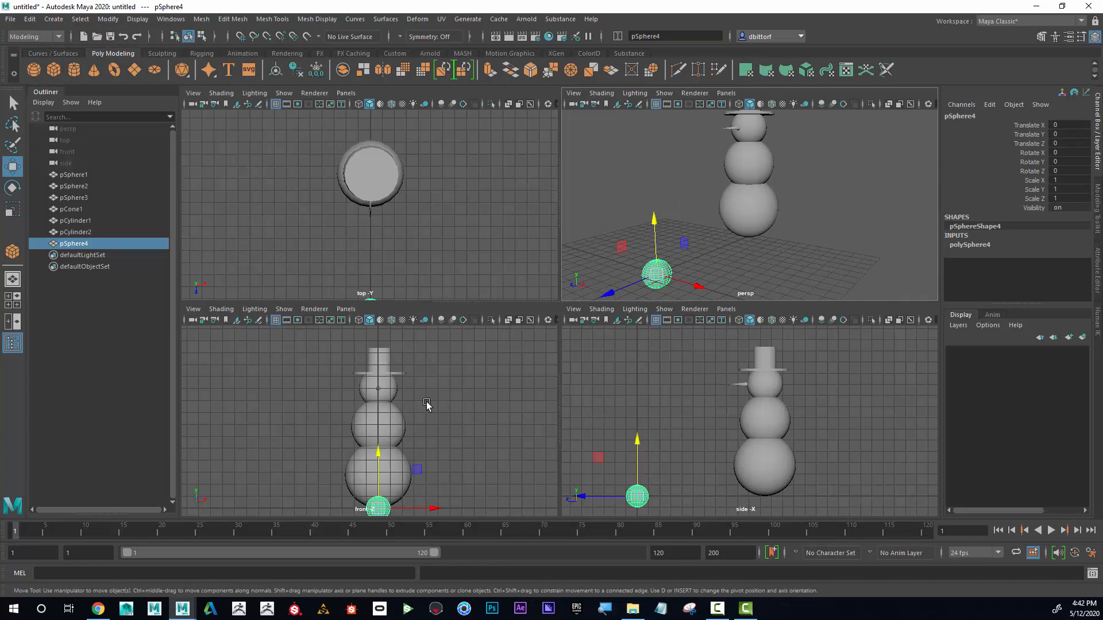
{"action": "left_click_drag", "start_coordinate": [380, 457], "coordinate": [389, 339]}
Scale the eye sphere uniformly to about 0.264 and offset it beside the nose, to about X 0.582, Y 10.588.
{"action": "scroll", "coordinate": [413, 438], "scroll_direction": "up", "scroll_amount": 5}
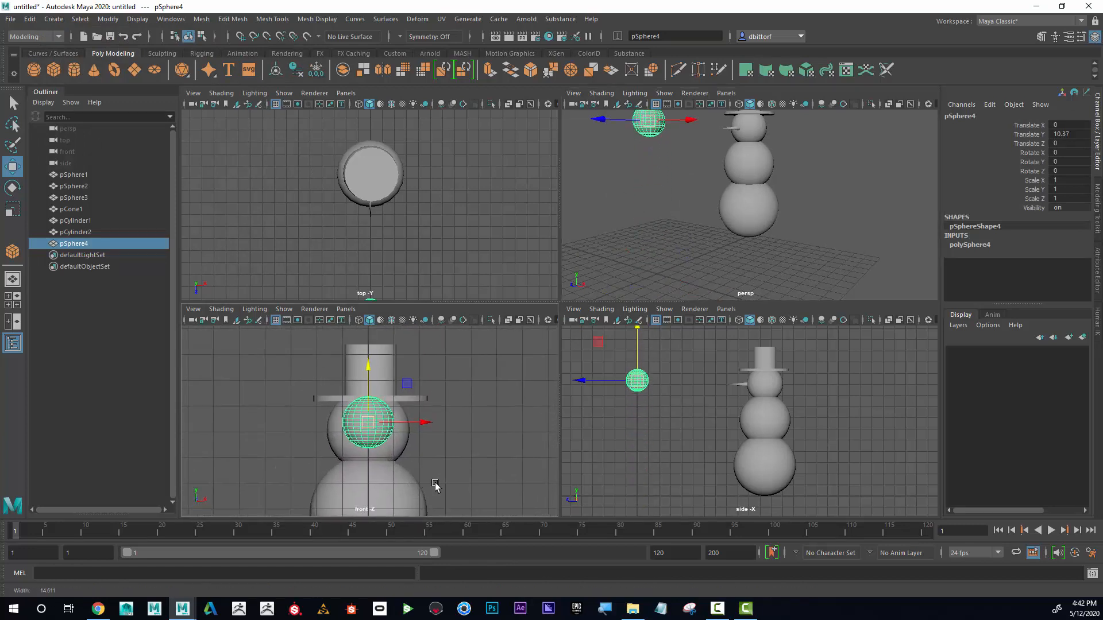
{"action": "scroll", "coordinate": [517, 494], "scroll_direction": "down", "scroll_amount": 3}
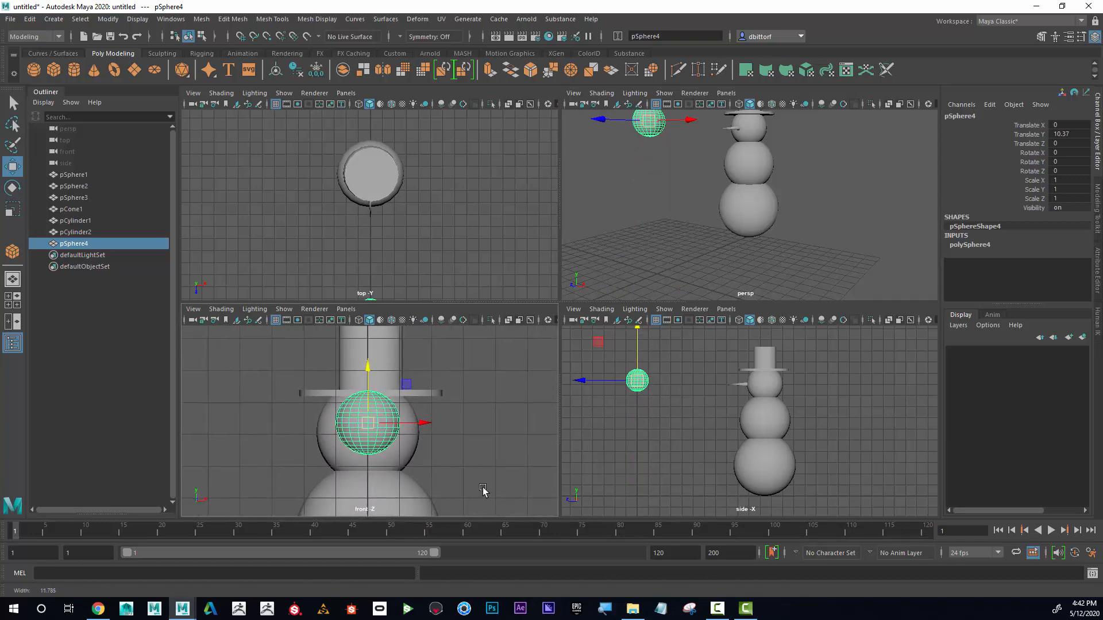
{"action": "left_click", "coordinate": [13, 208]}
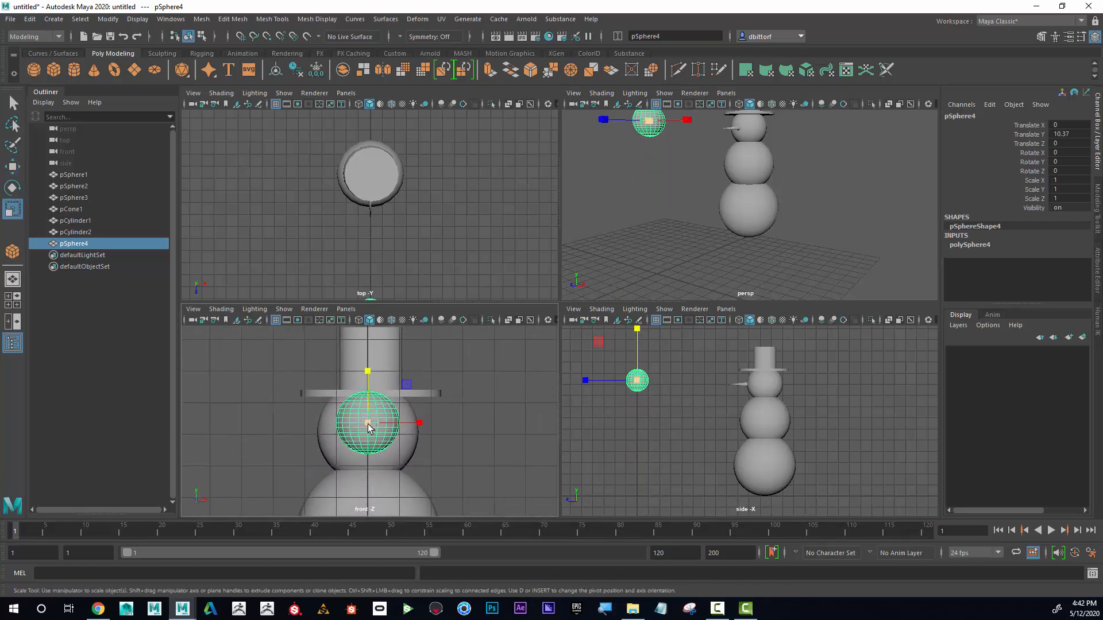
{"action": "left_click_drag", "start_coordinate": [368, 428], "coordinate": [327, 425]}
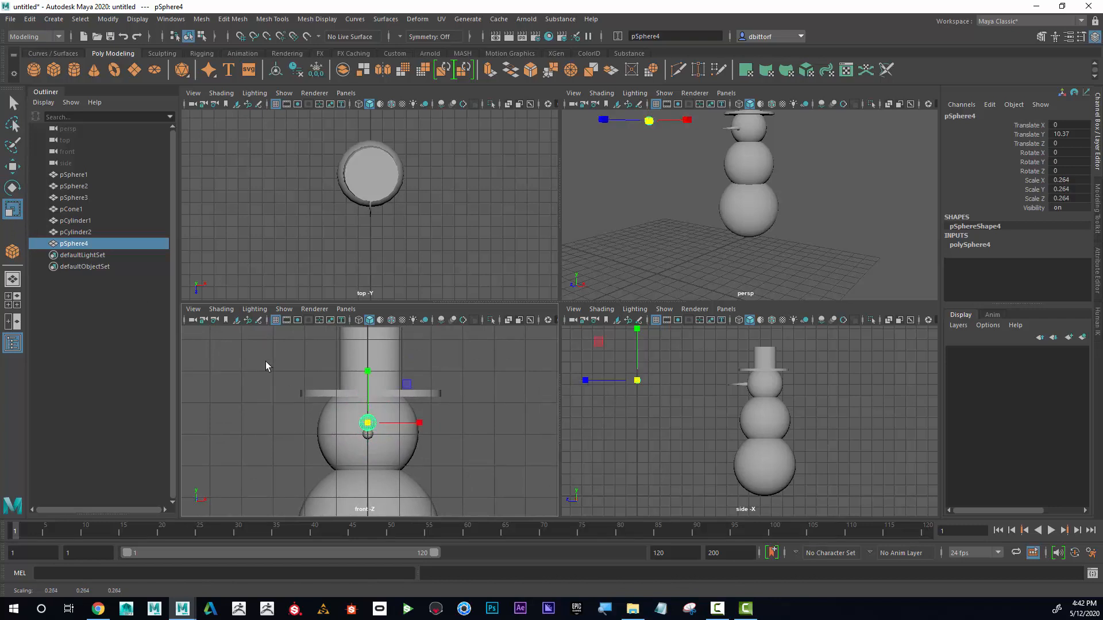
{"action": "left_click", "coordinate": [13, 166]}
{"action": "left_click_drag", "start_coordinate": [424, 425], "coordinate": [441, 425]}
{"action": "left_click_drag", "start_coordinate": [383, 388], "coordinate": [388, 380]}
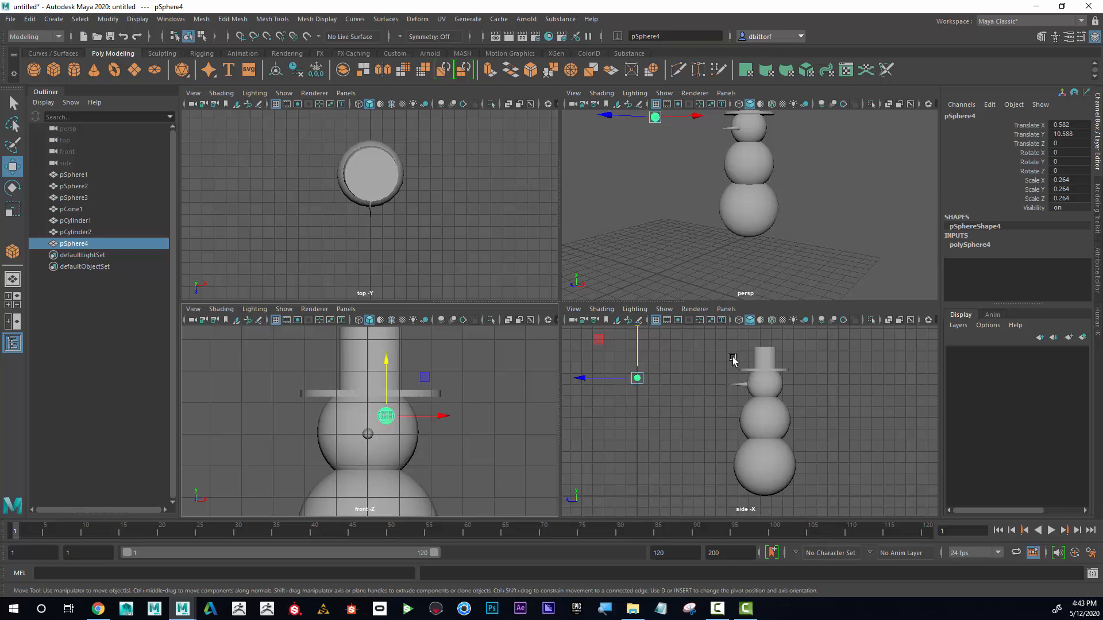
Move the eye sphere back until it is partly embedded in the front of the head, about Z -10.086.
{"action": "left_click_drag", "start_coordinate": [590, 380], "coordinate": [697, 394]}
{"action": "scroll", "coordinate": [747, 417], "scroll_direction": "up", "scroll_amount": 5}
{"action": "middle_click_drag", "start_coordinate": [749, 370], "coordinate": [750, 515], "text": "alt"}
{"action": "scroll", "coordinate": [743, 482], "scroll_direction": "up", "scroll_amount": 5}
{"action": "left_click_drag", "start_coordinate": [711, 408], "coordinate": [713, 407]}
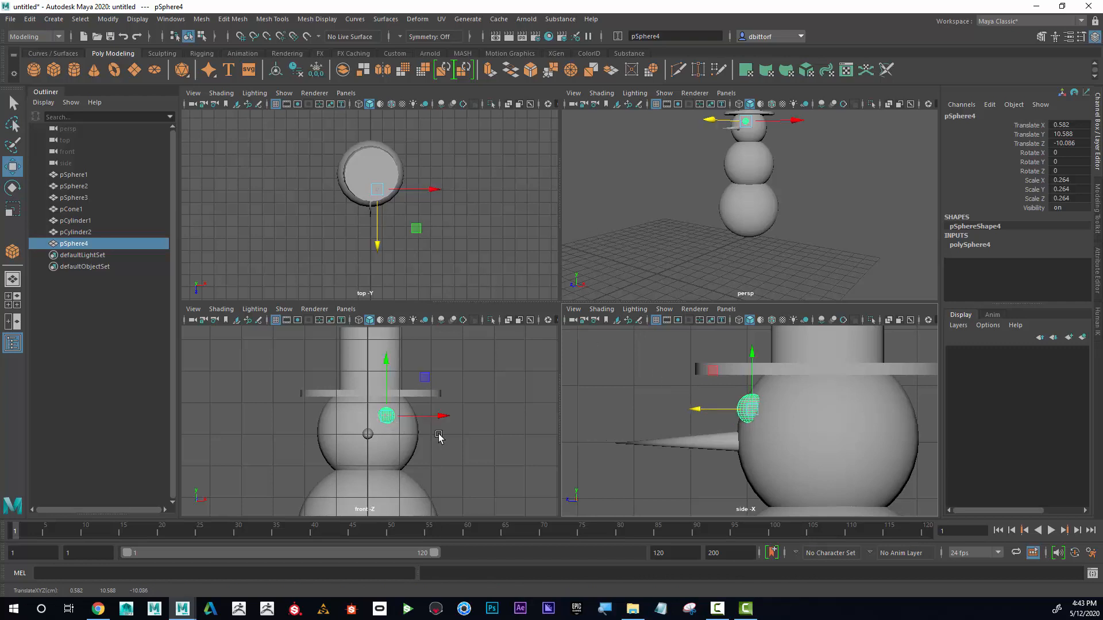
Duplicate the eye and move the copy to the other side of the face, about X -0.558.
{"action": "middle_click_drag", "start_coordinate": [453, 442], "coordinate": [464, 444], "text": "alt"}
{"action": "right_click_drag", "start_coordinate": [464, 444], "coordinate": [541, 444], "text": "alt"}
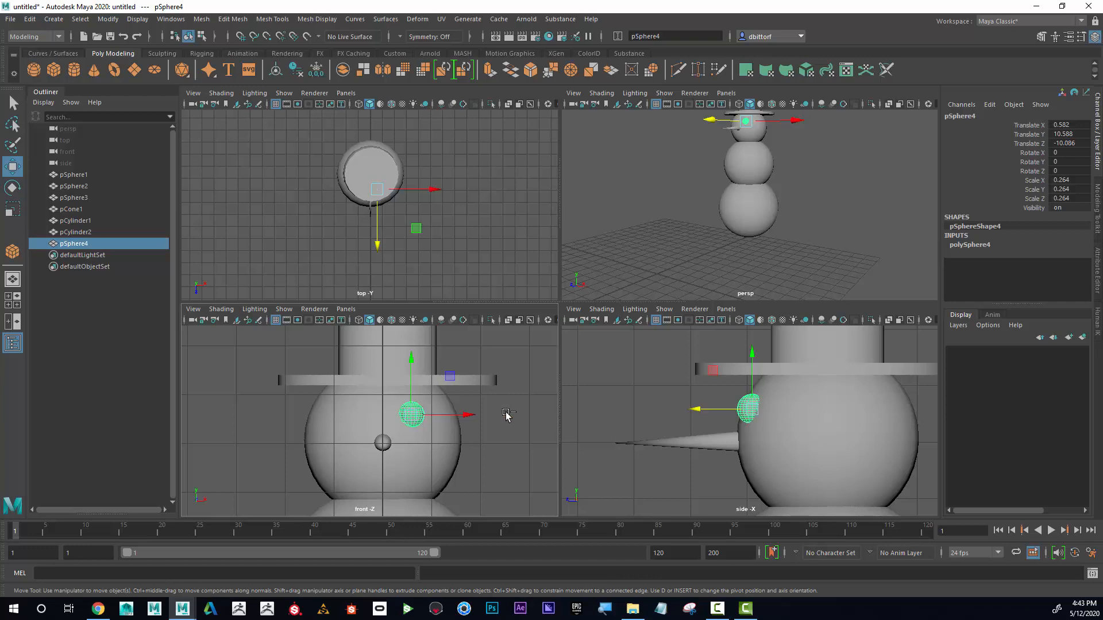
{"action": "key", "text": "ctrl+d"}
{"action": "left_click_drag", "start_coordinate": [473, 417], "coordinate": [419, 421]}
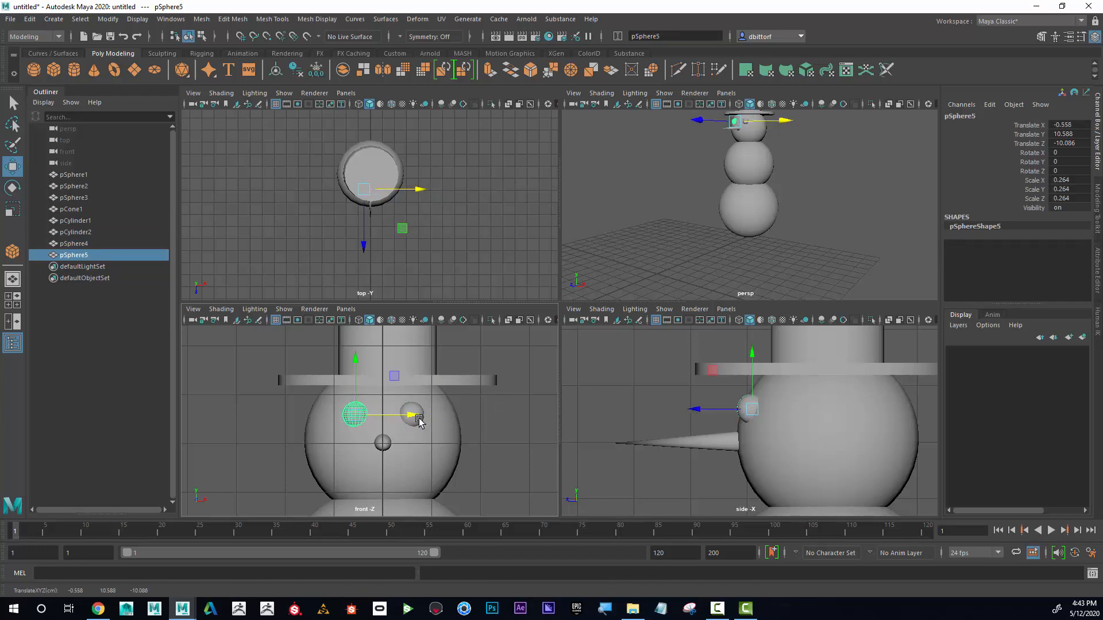
Clear the selection and examine the whole snowman, including both eyes, in a maximized perspective view.
{"action": "left_click", "coordinate": [804, 206]}
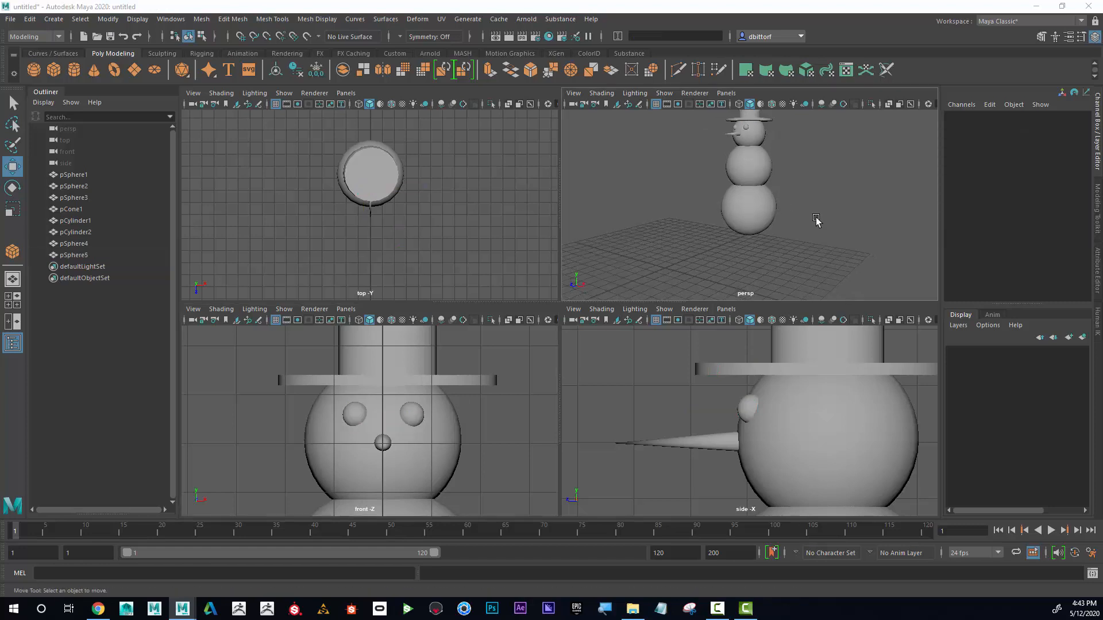
{"action": "key", "text": "space"}
{"action": "left_click_drag", "start_coordinate": [665, 271], "coordinate": [623, 327], "text": "alt"}
{"action": "right_click_drag", "start_coordinate": [623, 328], "coordinate": [637, 333], "text": "alt"}
{"action": "middle_click_drag", "start_coordinate": [659, 322], "coordinate": [638, 328], "text": "alt"}
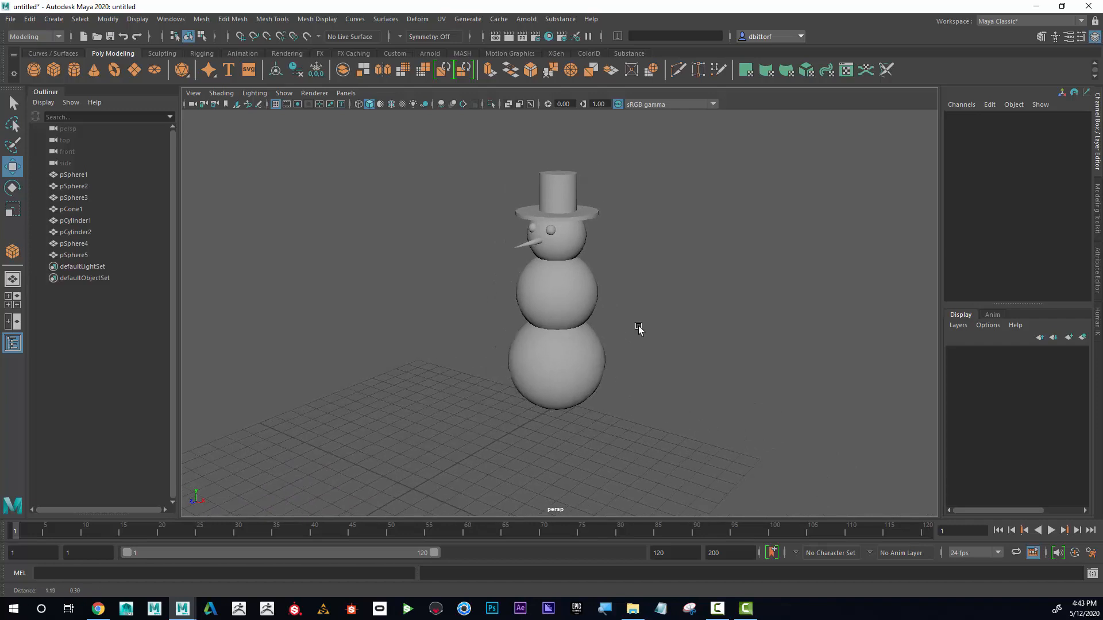
{"action": "right_click_drag", "start_coordinate": [638, 328], "coordinate": [677, 339], "text": "alt"}
{"action": "middle_click_drag", "start_coordinate": [677, 340], "coordinate": [674, 346], "text": "alt"}
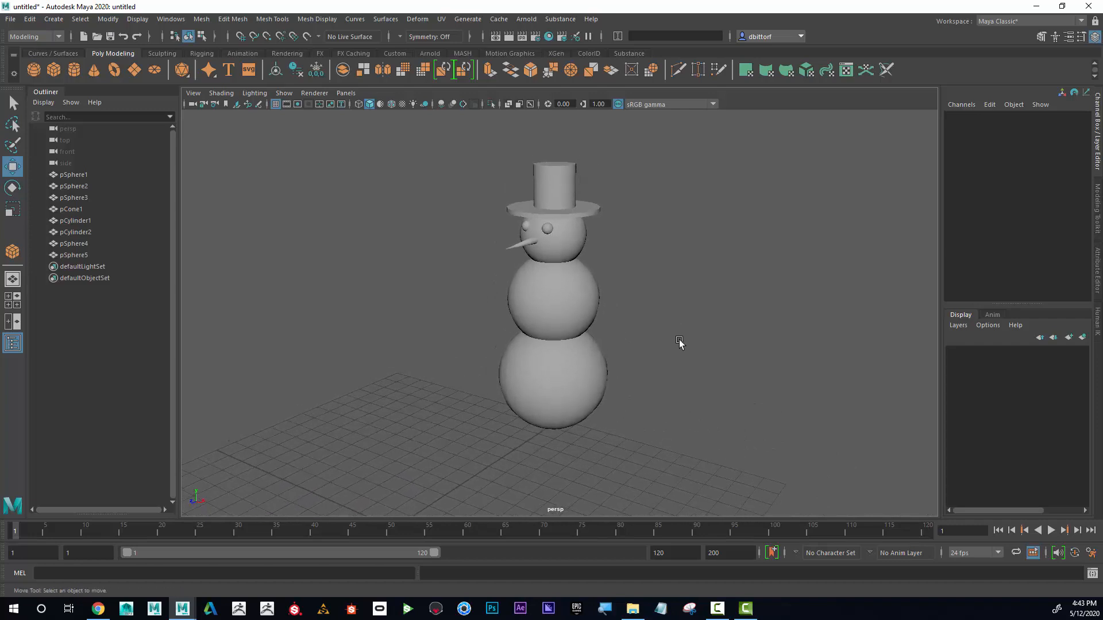
{"action": "scroll", "coordinate": [678, 333], "scroll_direction": "up", "scroll_amount": 2}
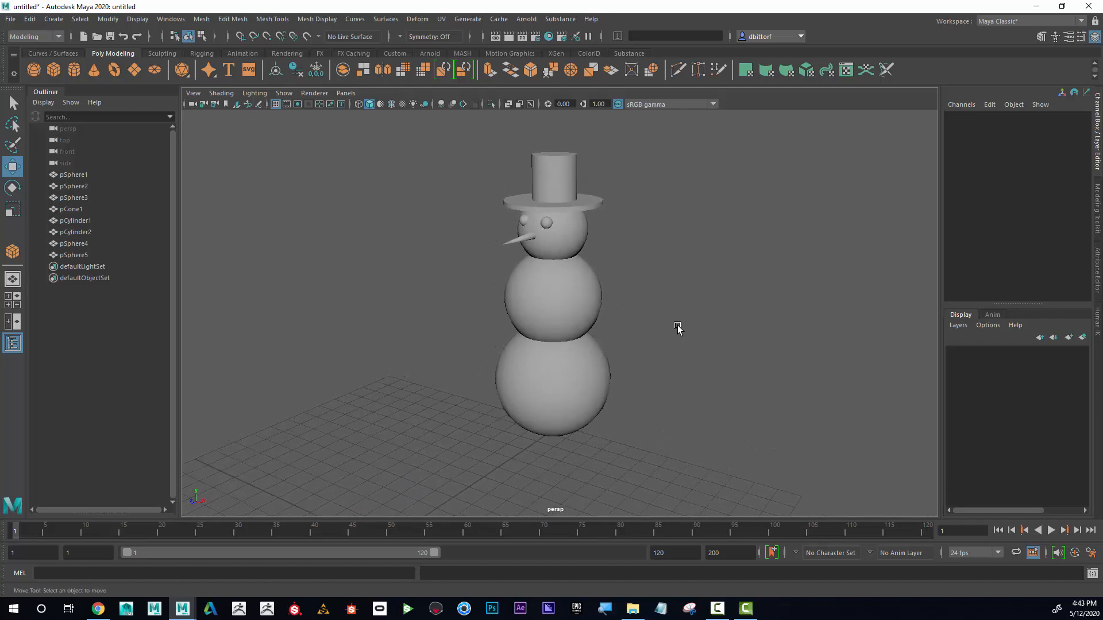